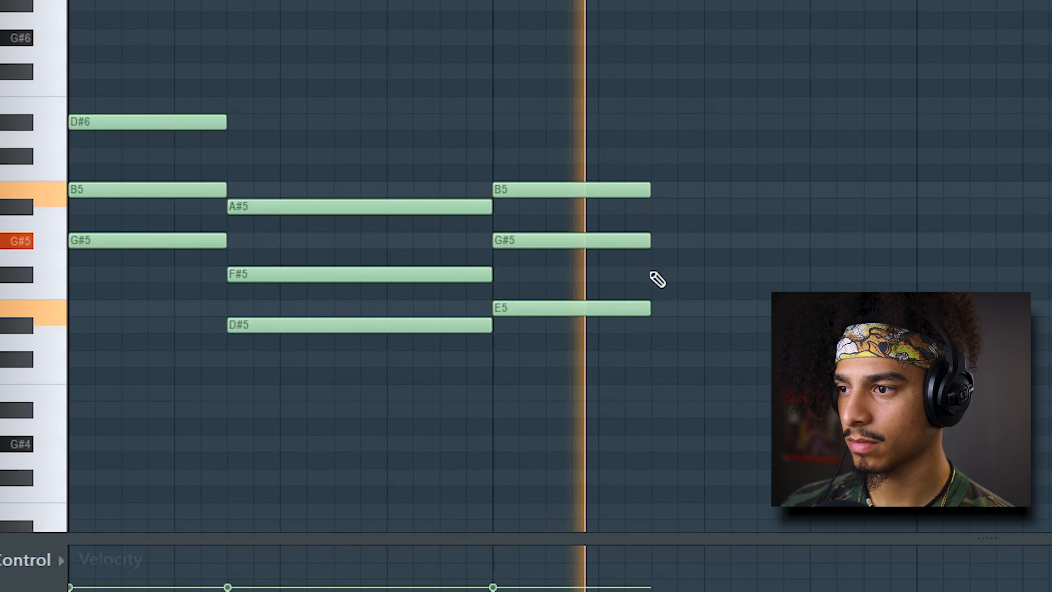
- Add a fourth chord of F#5, A#5 and C#6 directly after the E5–G#5–B5 chord in bar 2
{"action": "left_click", "coordinate": [624, 279]}
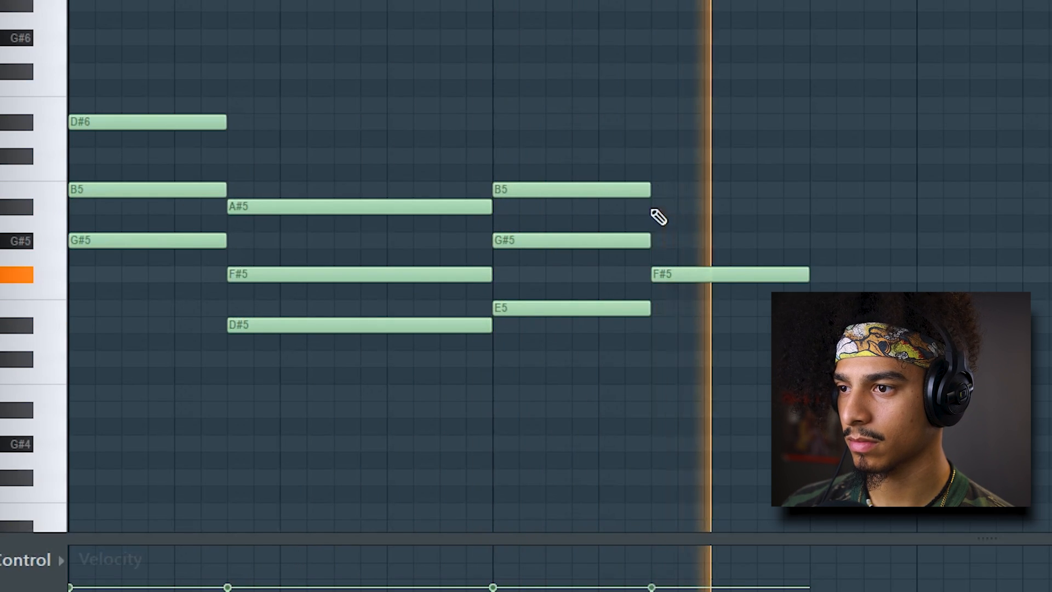
{"action": "left_click", "coordinate": [655, 207]}
{"action": "left_click", "coordinate": [655, 156]}
{"action": "scroll", "coordinate": [657, 103], "scroll_direction": "down", "scroll_amount": 2}
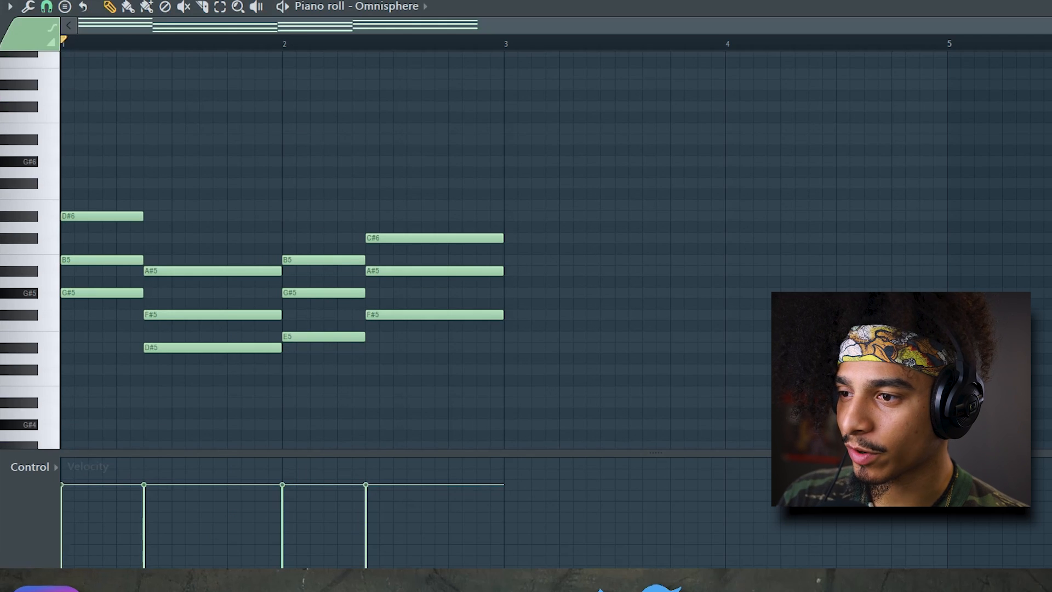
- Duplicate the whole two-bar chord progression into bars 3 and 4
{"action": "left_click_drag", "start_coordinate": [523, 377], "coordinate": [113, 147]}
{"action": "key", "text": "ctrl+b"}
{"action": "left_click", "coordinate": [267, 100]}
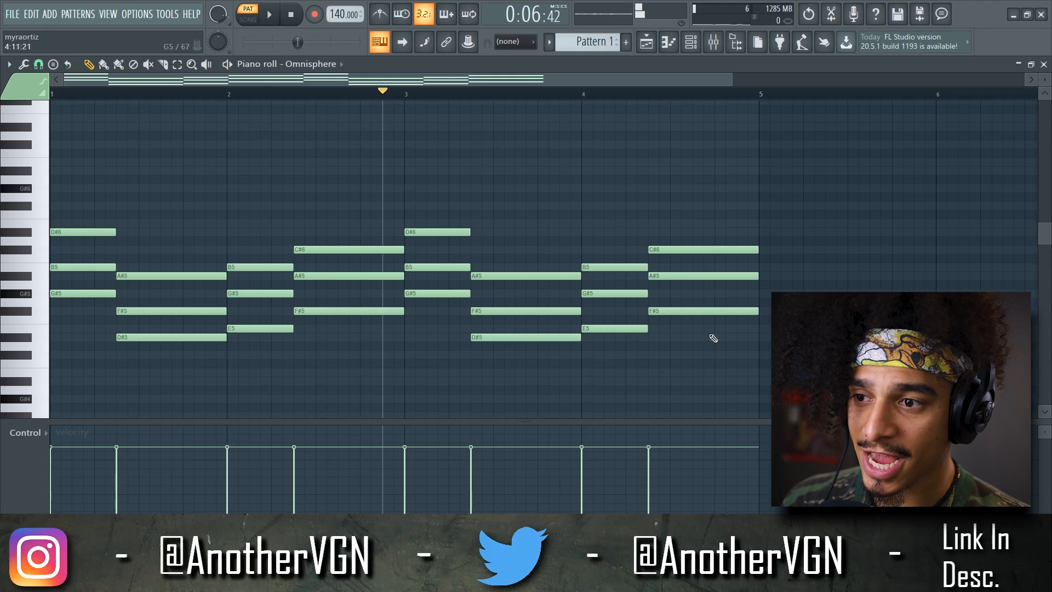
- Vary the repeated progression with top notes G#6 over bar 3's second chord and F#6 over bar 4's first chord
{"action": "scroll", "coordinate": [566, 278], "scroll_direction": "down", "scroll_amount": 1}
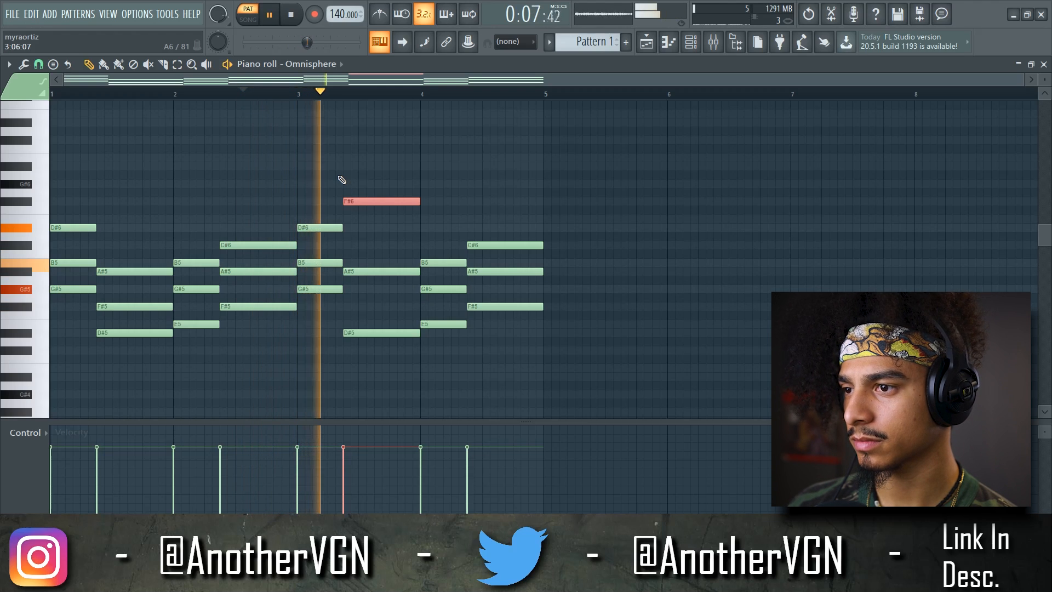
{"action": "scroll", "coordinate": [429, 280], "scroll_direction": "up", "scroll_amount": 2}
{"action": "left_click", "coordinate": [444, 324]}
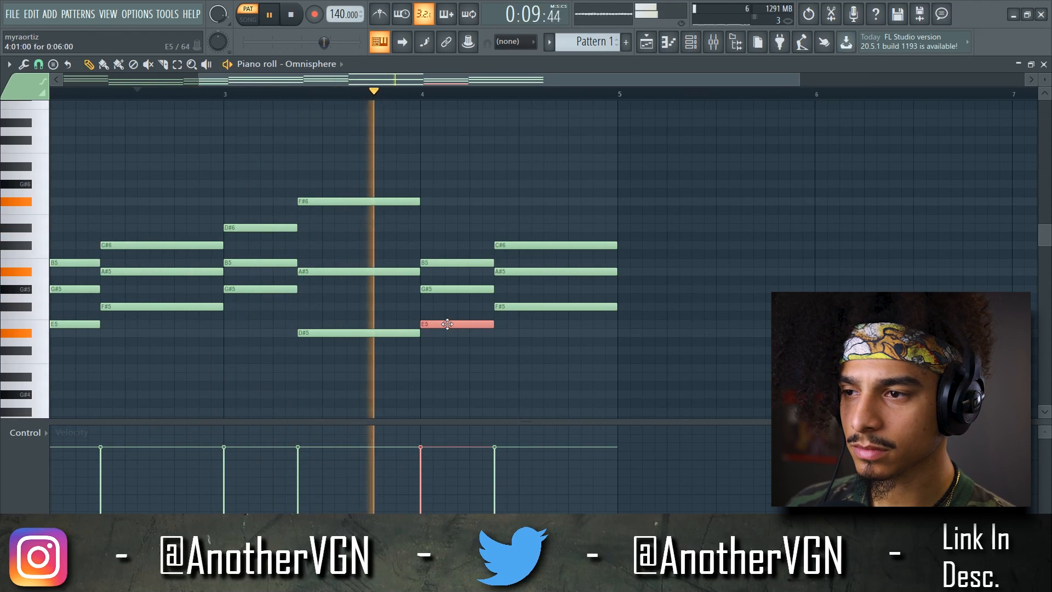
{"action": "key", "text": "ctrl+Up"}
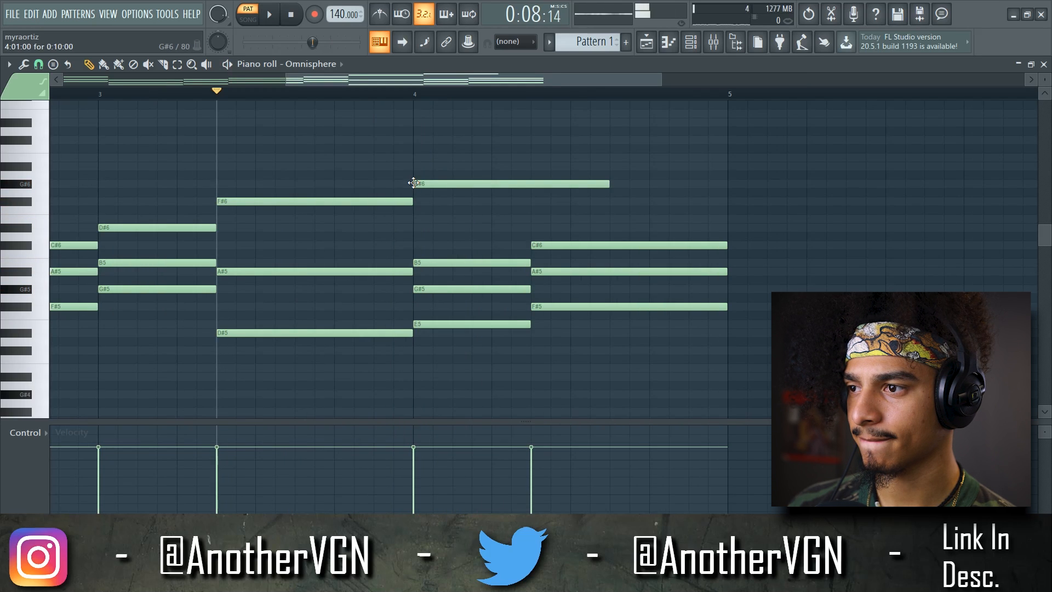
{"action": "key", "text": "space"}
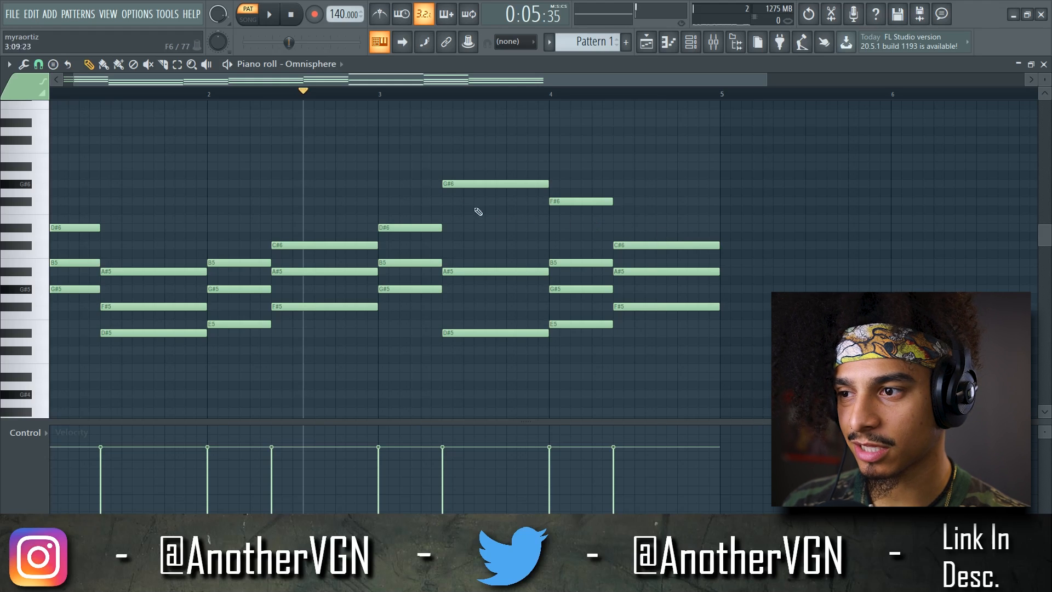
- Play the pattern from the start and transpose all of its notes down five semitones
{"action": "scroll", "coordinate": [479, 211], "scroll_direction": "down", "scroll_amount": 2}
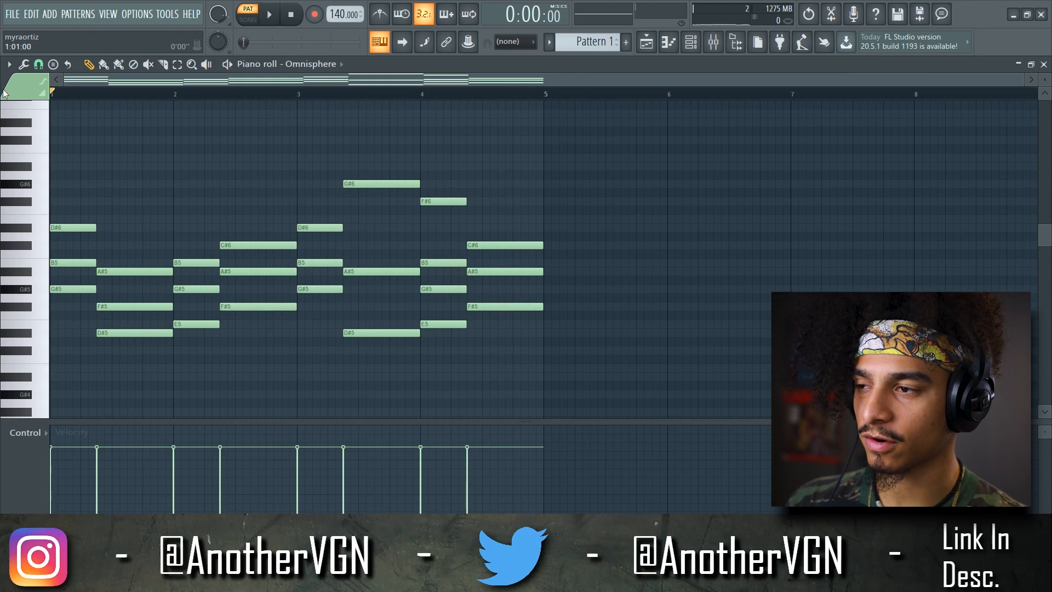
{"action": "key", "text": "space"}
{"action": "scroll", "coordinate": [223, 204], "scroll_direction": "up", "scroll_amount": 2}
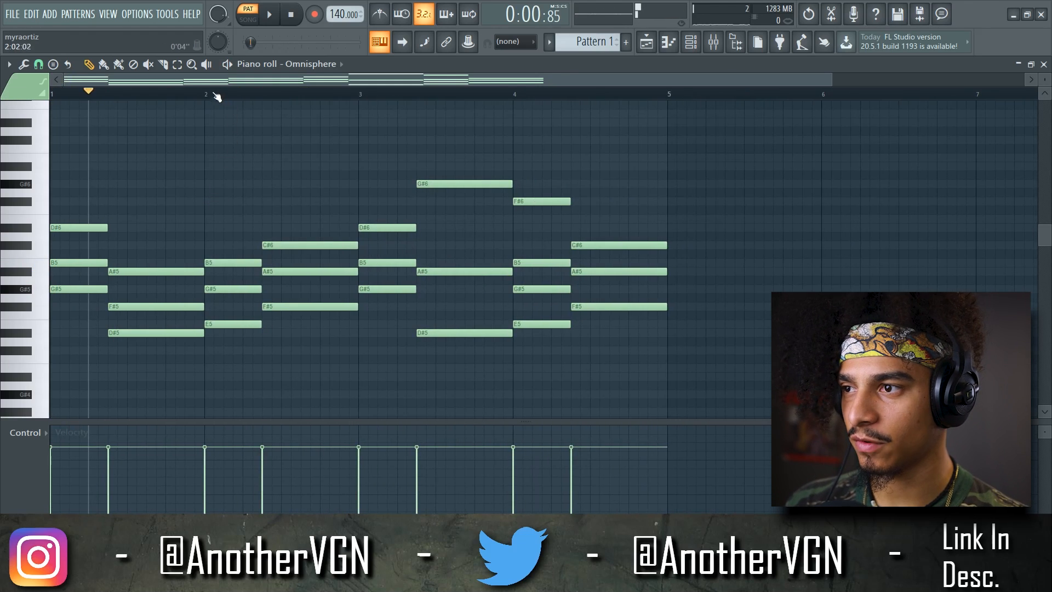
{"action": "key", "text": "shift+Down"}
{"action": "key", "text": "shift+Down"}
{"action": "key", "text": "shift+Down"}
{"action": "key", "text": "shift+Down"}
{"action": "key", "text": "shift+Down"}
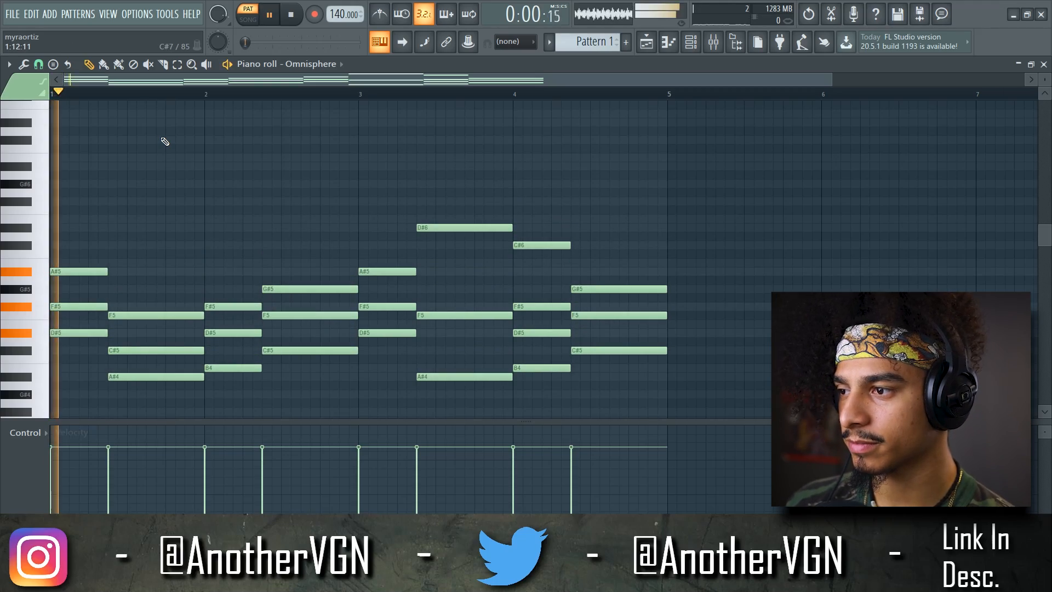
- Add top melody notes C6, F6 and E6 over bars 1 and 2, ending F6 where E6 begins
{"action": "scroll", "coordinate": [112, 153], "scroll_direction": "up", "scroll_amount": 2}
{"action": "scroll", "coordinate": [124, 151], "scroll_direction": "down", "scroll_amount": 3}
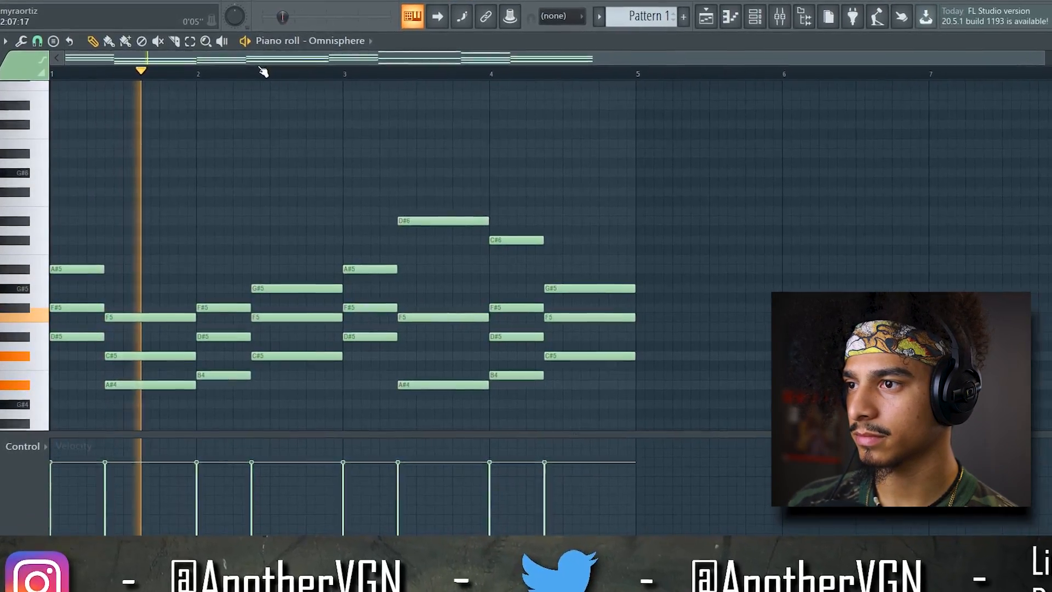
{"action": "scroll", "coordinate": [147, 131], "scroll_direction": "down", "scroll_amount": 3}
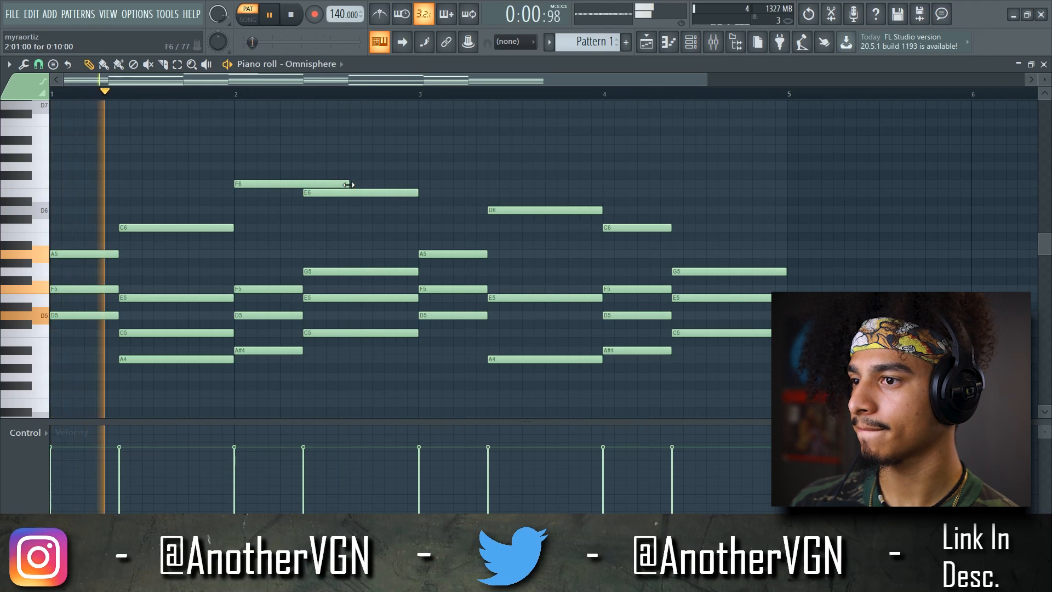
{"action": "left_click_drag", "start_coordinate": [348, 185], "coordinate": [303, 185]}
- Replace the G5 in bar 4's last chord with the melody notes A#5 and A5
{"action": "scroll", "coordinate": [175, 159], "scroll_direction": "down", "scroll_amount": 2}
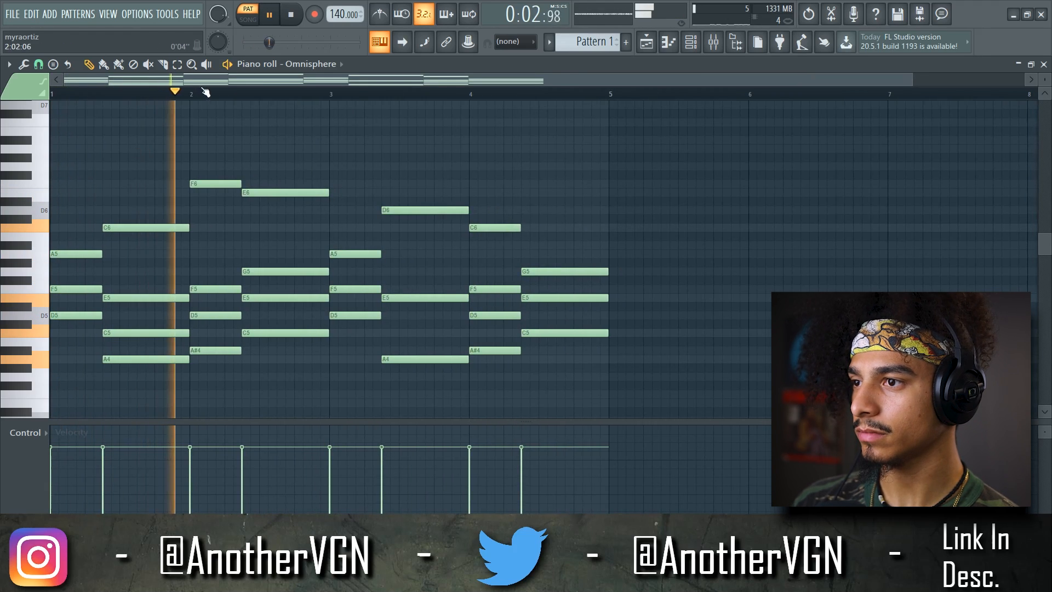
{"action": "scroll", "coordinate": [104, 155], "scroll_direction": "up", "scroll_amount": 2}
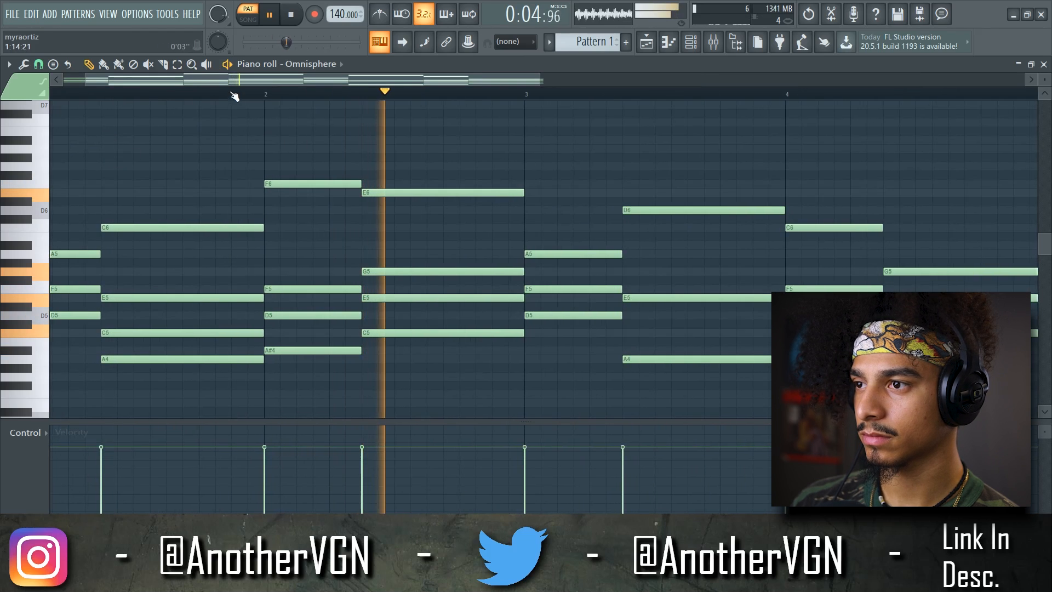
{"action": "left_click_drag", "start_coordinate": [232, 81], "coordinate": [194, 82]}
{"action": "scroll", "coordinate": [226, 138], "scroll_direction": "down", "scroll_amount": 2}
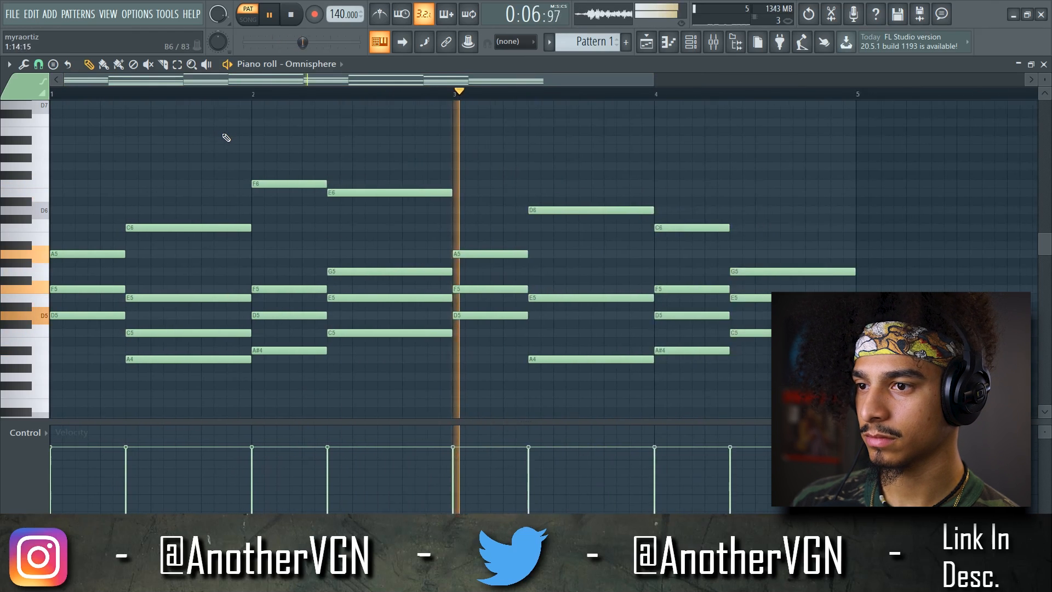
{"action": "scroll", "coordinate": [227, 138], "scroll_direction": "down", "scroll_amount": 2}
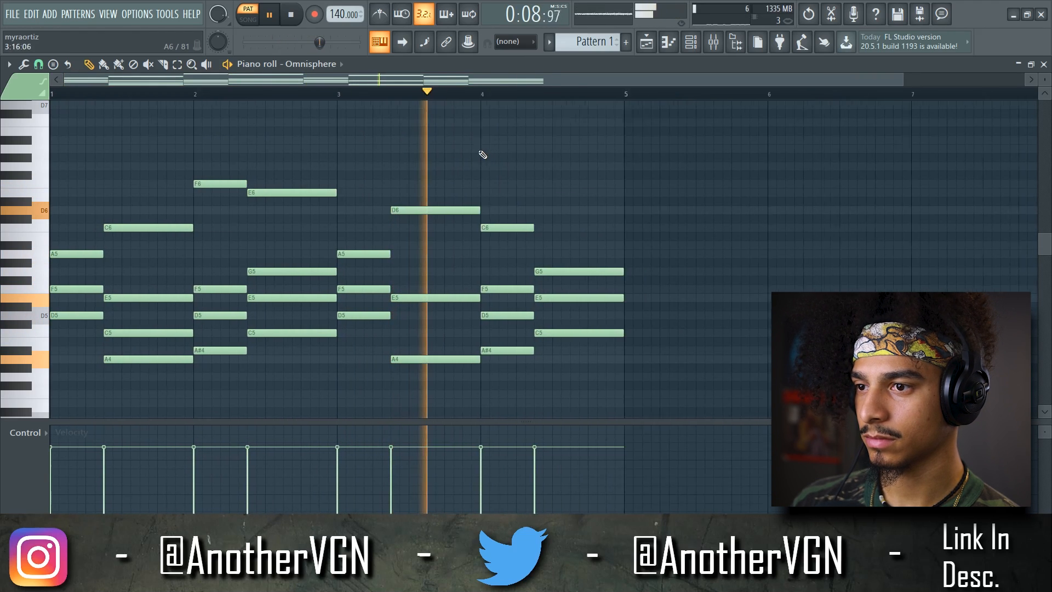
{"action": "scroll", "coordinate": [552, 231], "scroll_direction": "up", "scroll_amount": 2}
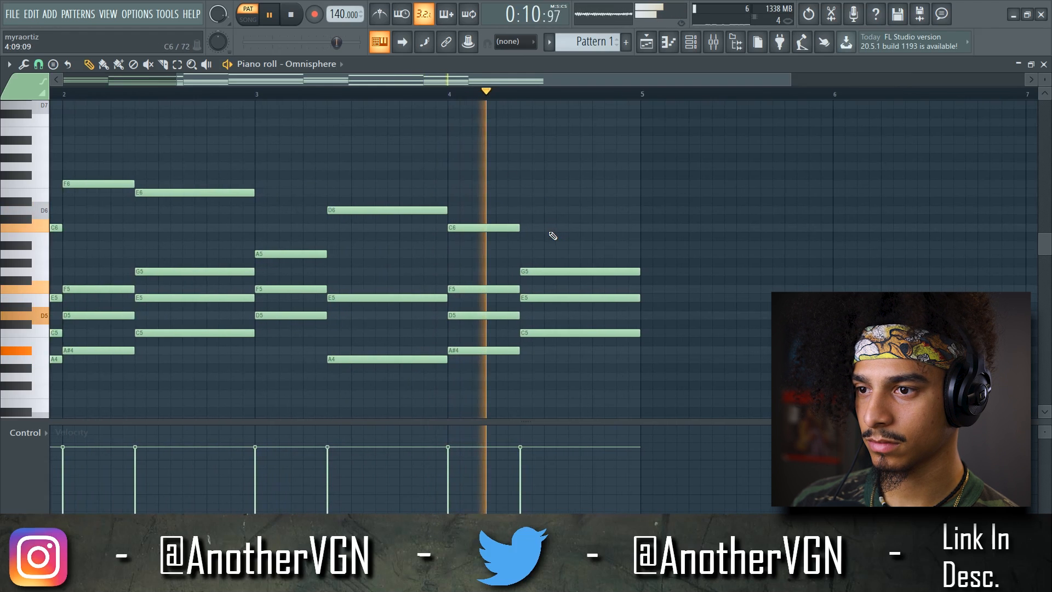
{"action": "left_click", "coordinate": [536, 245]}
{"action": "left_click", "coordinate": [600, 254]}
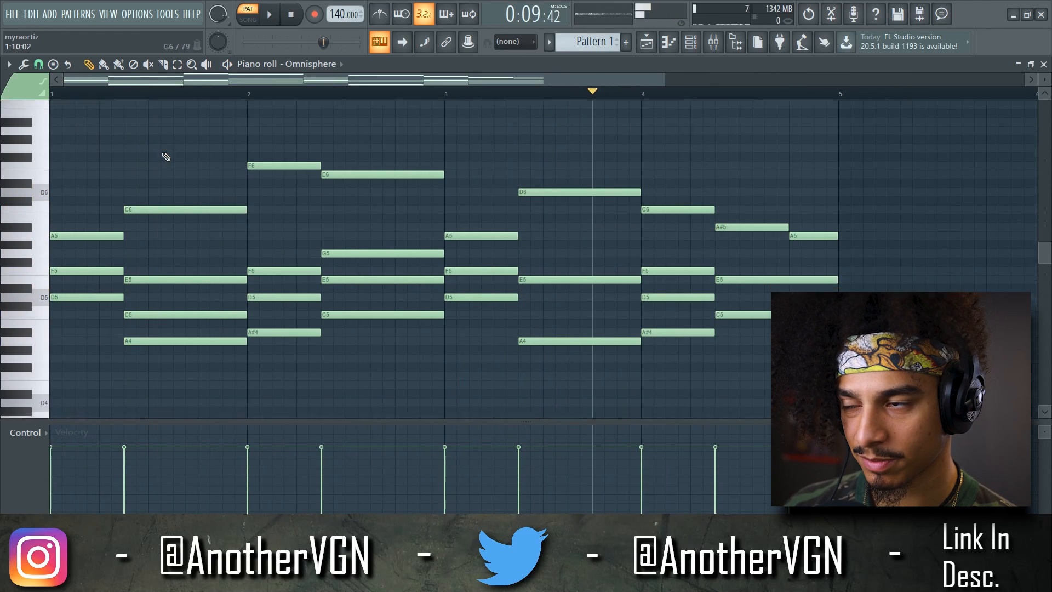
- Copy the lowest note of every chord one octave down to form a bass line, then clear the selection
{"action": "scroll", "coordinate": [165, 153], "scroll_direction": "down", "scroll_amount": 2}
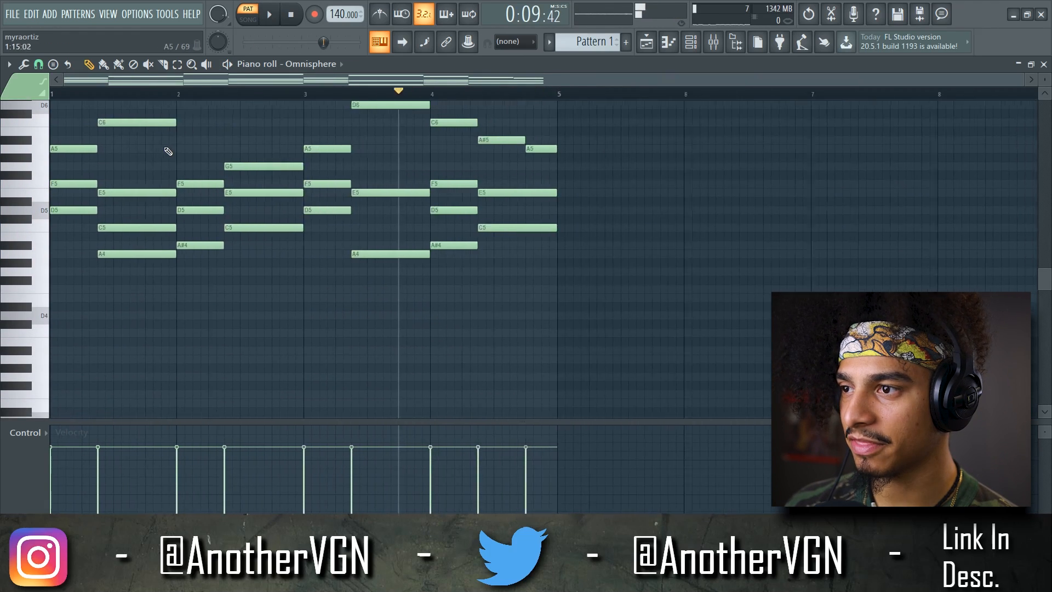
{"action": "scroll", "coordinate": [258, 216], "scroll_direction": "up", "scroll_amount": 3}
{"action": "scroll", "coordinate": [462, 298], "scroll_direction": "down", "scroll_amount": 2}
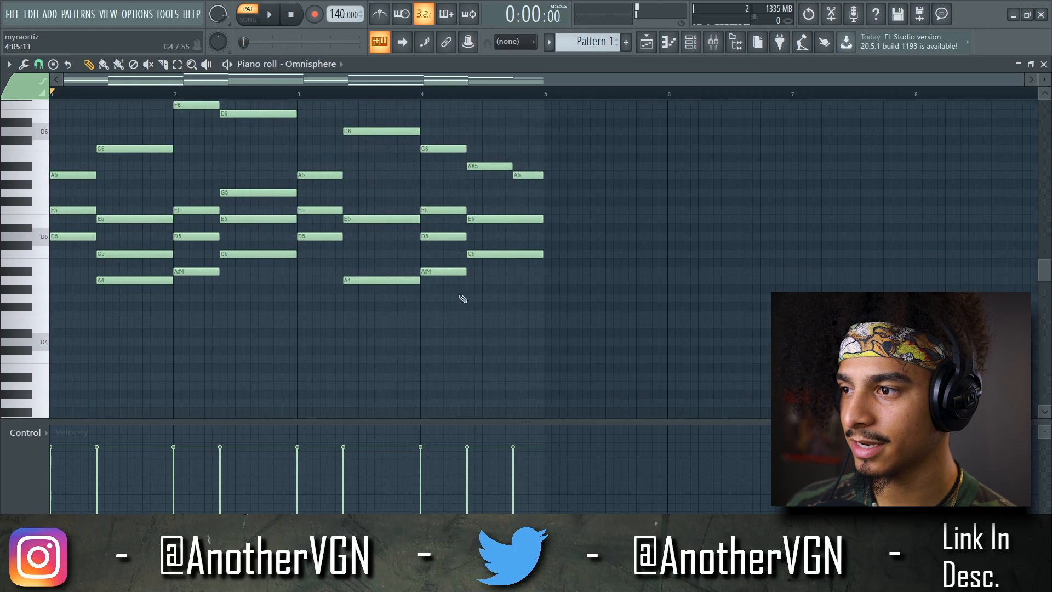
{"action": "scroll", "coordinate": [58, 225], "scroll_direction": "up", "scroll_amount": 2}
{"action": "scroll", "coordinate": [110, 305], "scroll_direction": "down", "scroll_amount": 1}
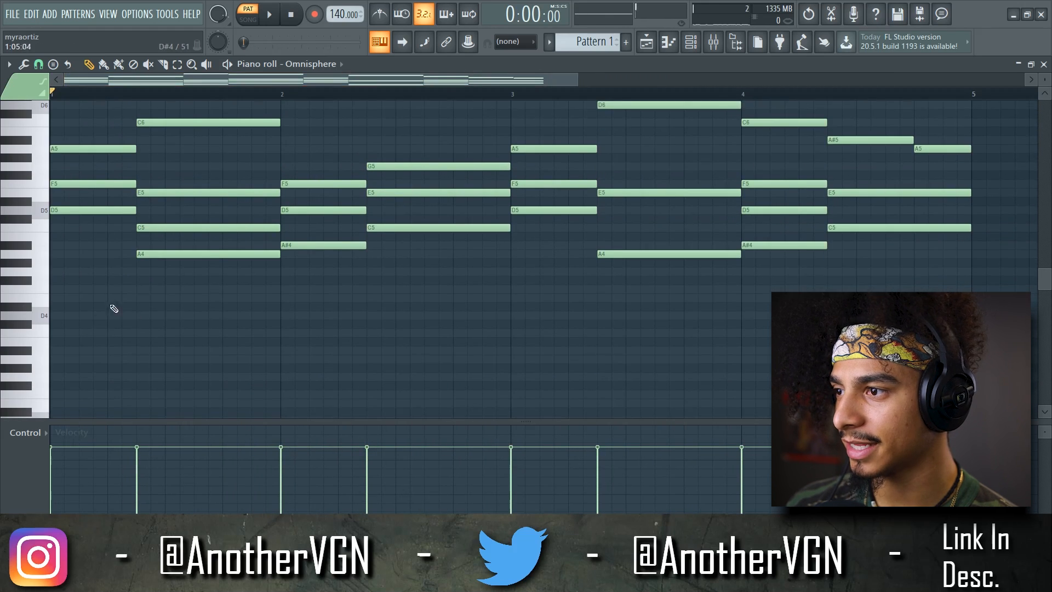
{"action": "scroll", "coordinate": [380, 293], "scroll_direction": "down", "scroll_amount": 2}
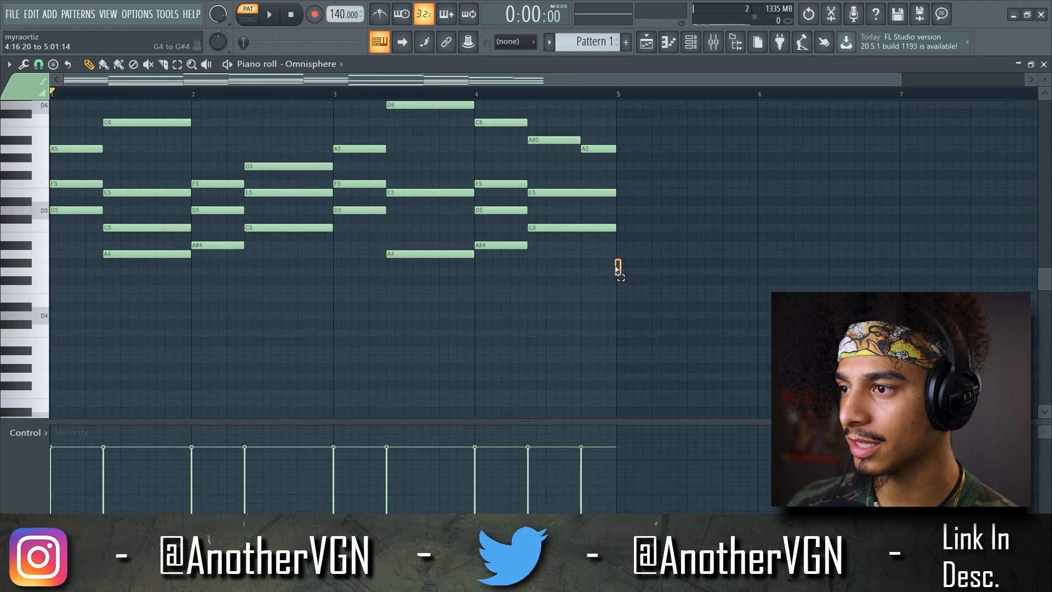
{"action": "left_click_drag", "start_coordinate": [616, 261], "coordinate": [14, 213]}
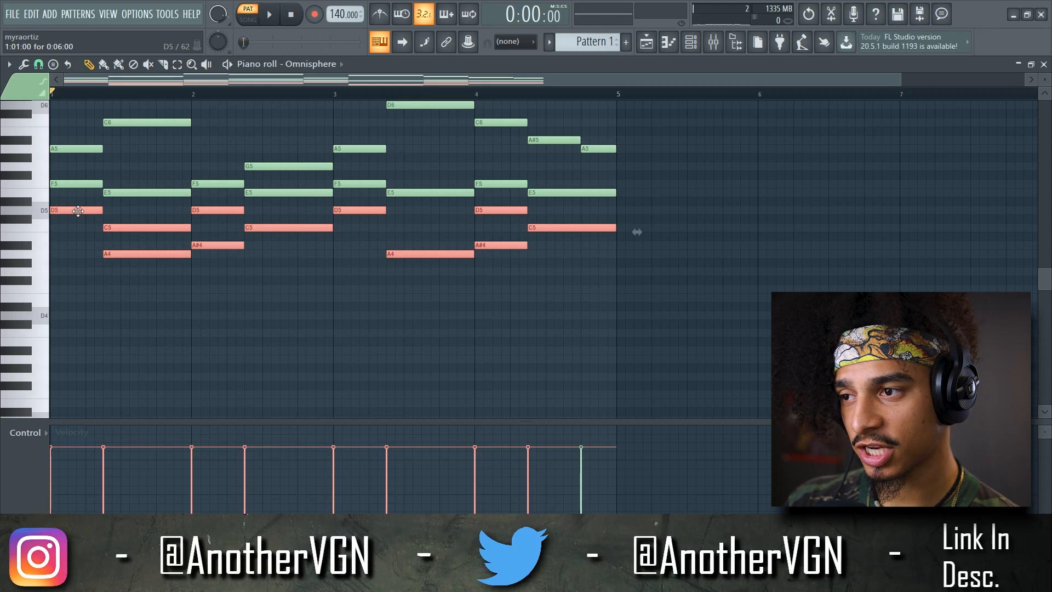
{"action": "key", "text": "ctrl+Down"}
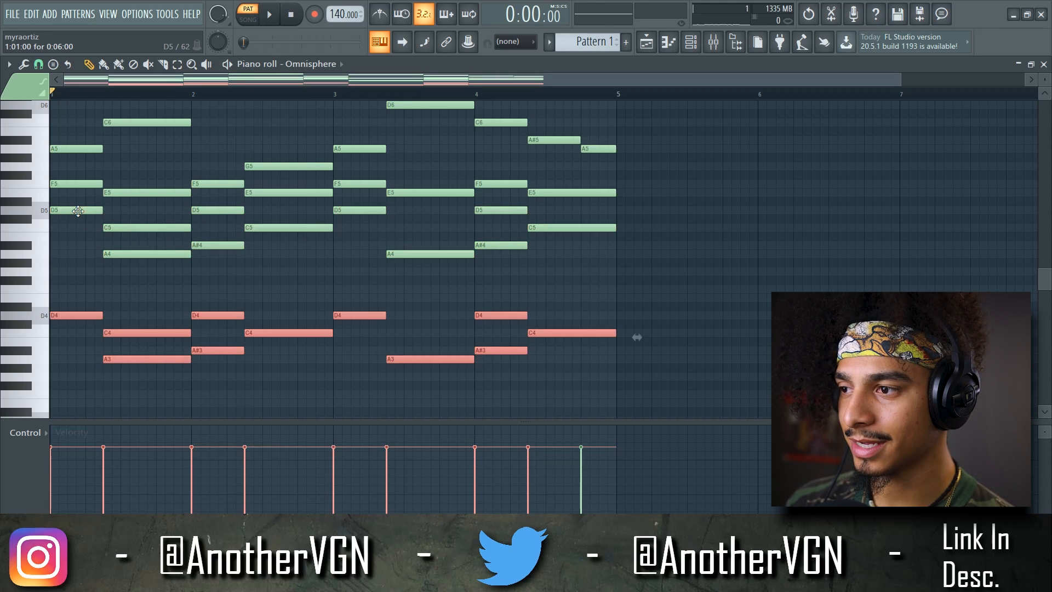
{"action": "left_click", "coordinate": [124, 293]}
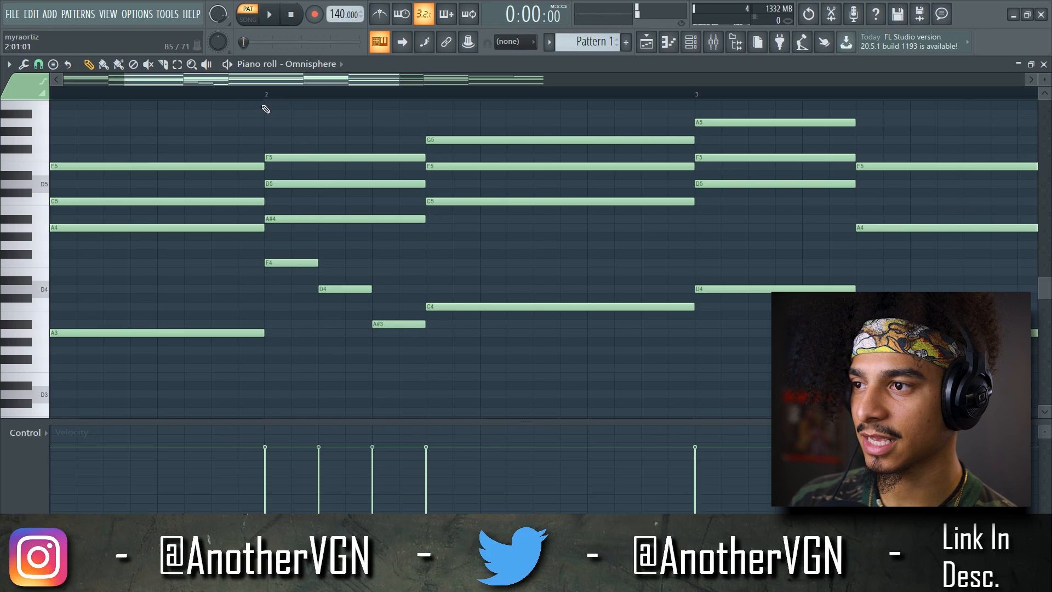
- Audition the F4–D4–A#3 bass run in bar 2 and flip it horizontally with start times preserved
{"action": "scroll", "coordinate": [144, 153], "scroll_direction": "down", "scroll_amount": 3}
{"action": "scroll", "coordinate": [109, 164], "scroll_direction": "up", "scroll_amount": 2}
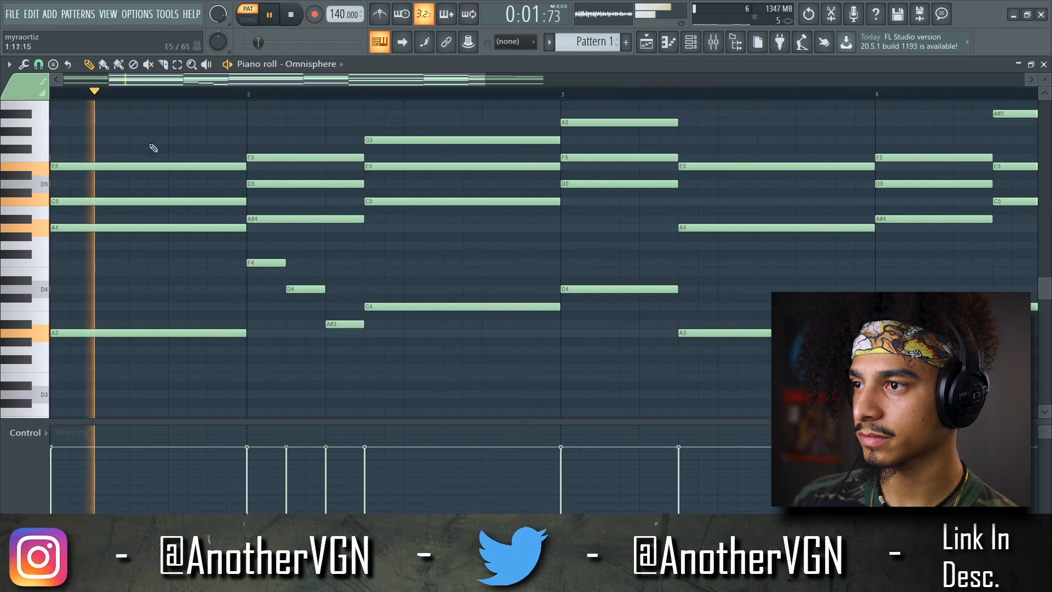
{"action": "left_click_drag", "start_coordinate": [167, 83], "coordinate": [159, 83]}
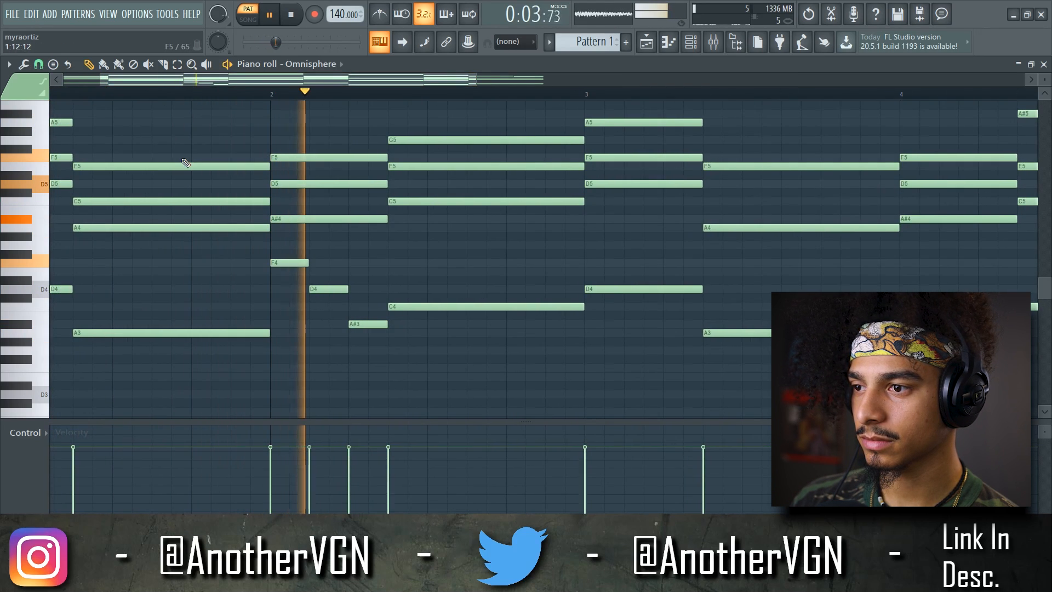
{"action": "scroll", "coordinate": [193, 166], "scroll_direction": "down", "scroll_amount": 2}
{"action": "scroll", "coordinate": [187, 200], "scroll_direction": "up", "scroll_amount": 2}
{"action": "key", "text": "space"}
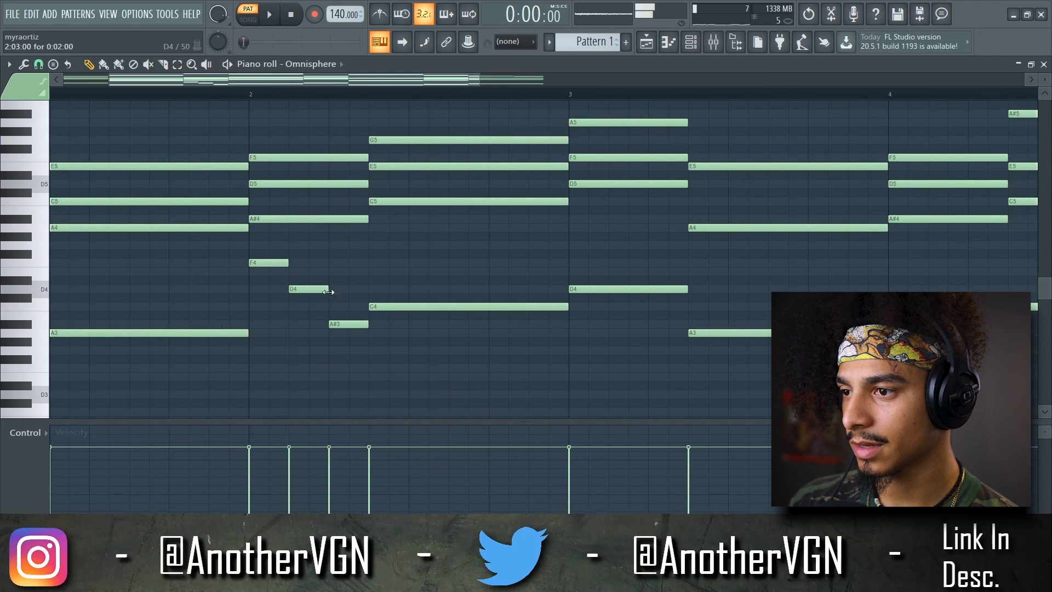
{"action": "left_click_drag", "start_coordinate": [278, 260], "coordinate": [256, 243]}
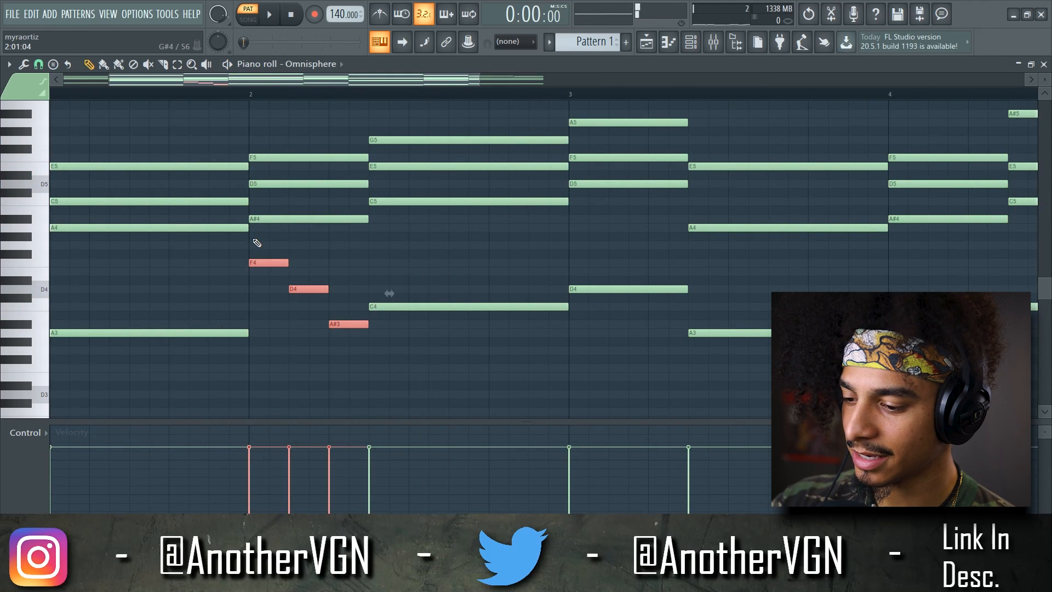
{"action": "key", "text": "alt+y"}
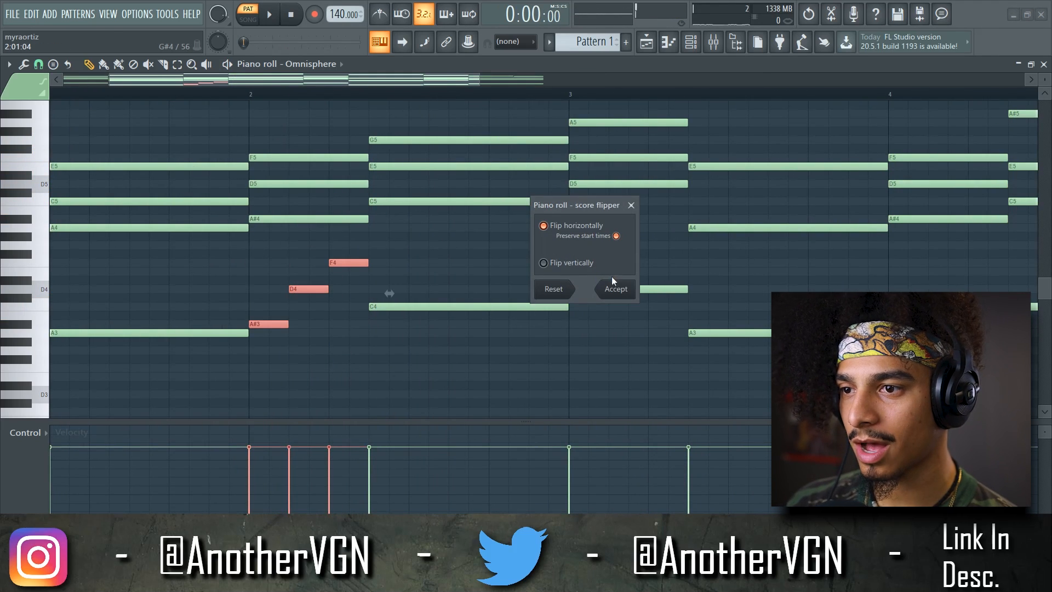
{"action": "key", "text": "Return"}
- Play back the flipped bass run in bar 2 and scale it down so each note lasts one step
{"action": "key", "text": "space"}
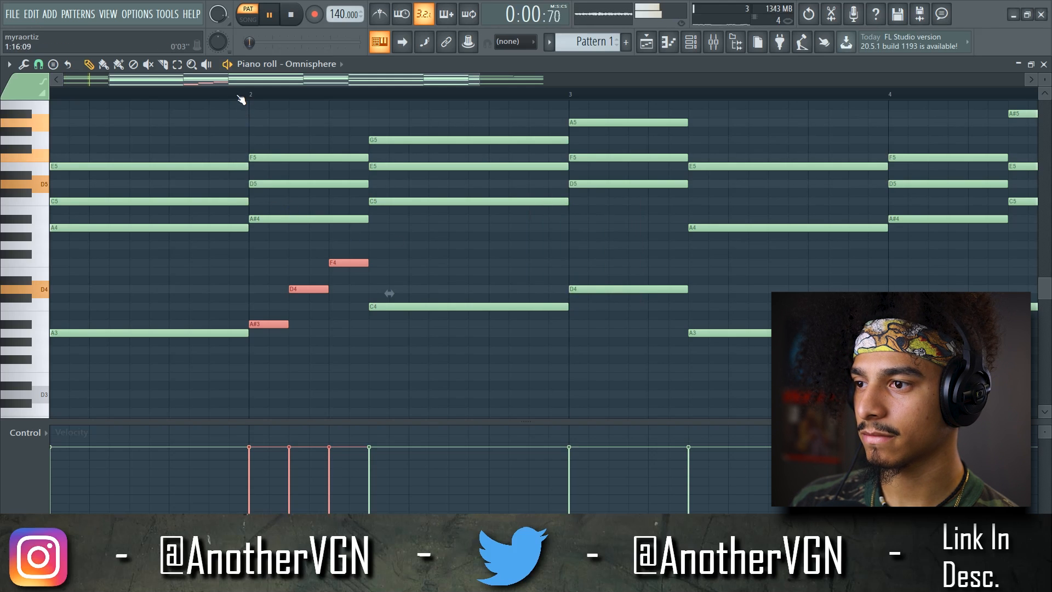
{"action": "left_click", "coordinate": [240, 97]}
{"action": "scroll", "coordinate": [211, 102], "scroll_direction": "down", "scroll_amount": 3}
{"action": "scroll", "coordinate": [126, 175], "scroll_direction": "down", "scroll_amount": 1}
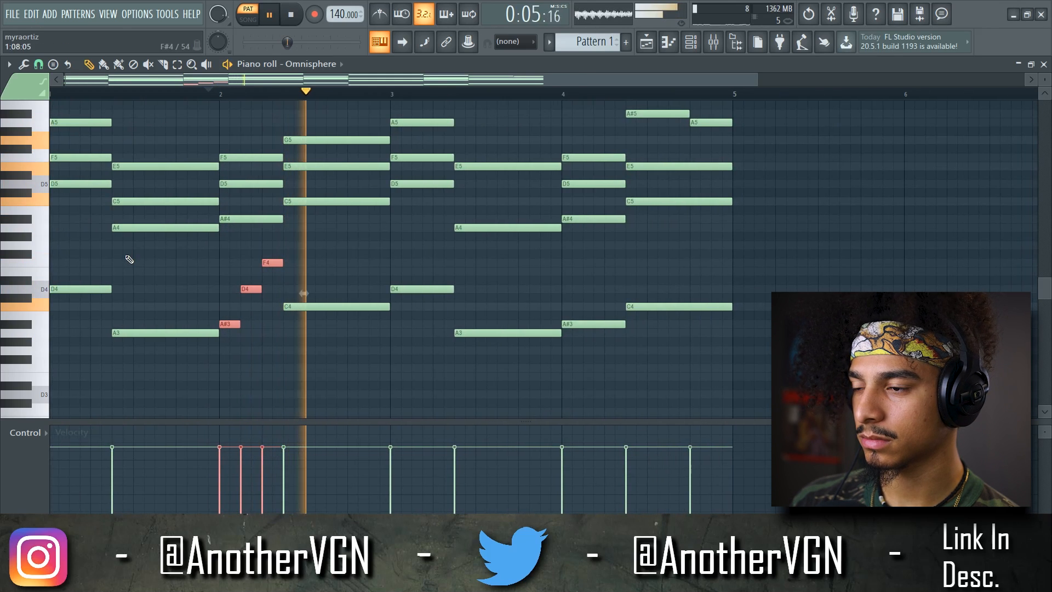
{"action": "scroll", "coordinate": [126, 258], "scroll_direction": "up", "scroll_amount": 3}
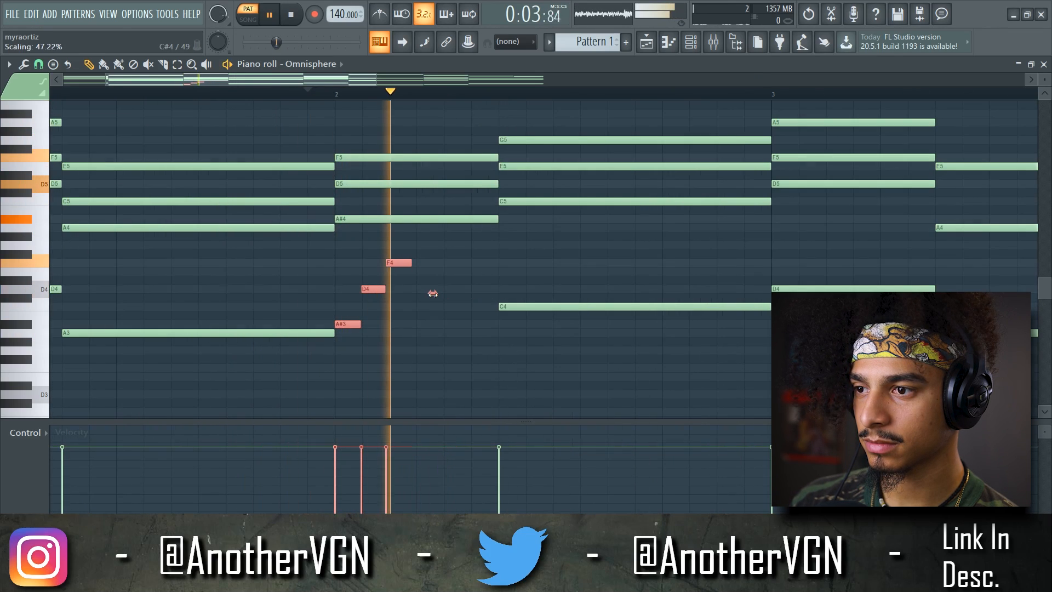
{"action": "key", "text": "space"}
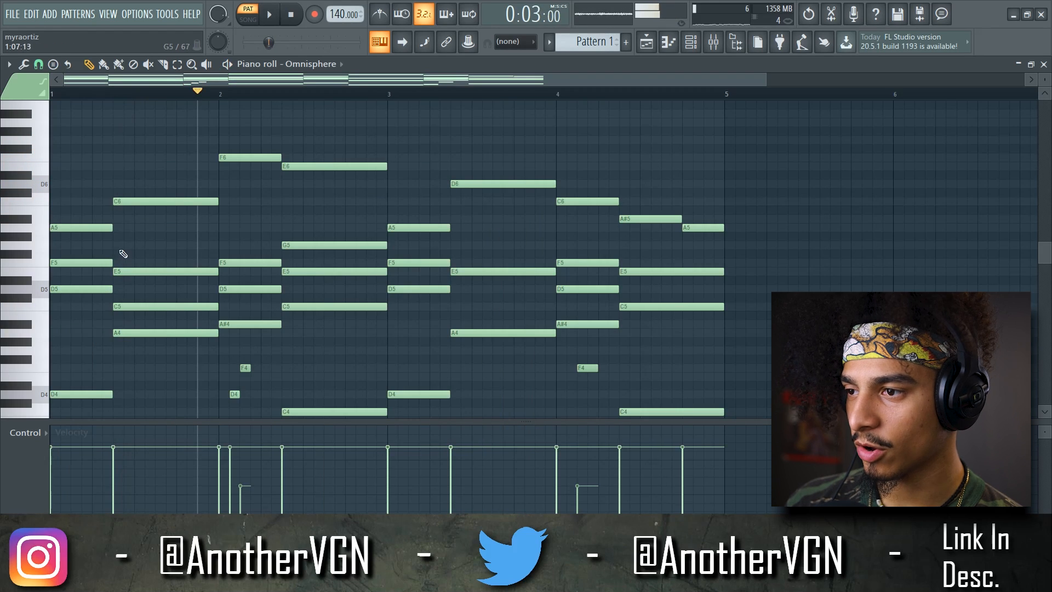
- Return the playback position to the start of bar 1
{"action": "scroll", "coordinate": [124, 250], "scroll_direction": "down", "scroll_amount": 1}
{"action": "scroll", "coordinate": [95, 166], "scroll_direction": "up", "scroll_amount": 3}
{"action": "left_click_drag", "start_coordinate": [116, 97], "coordinate": [4, 100]}
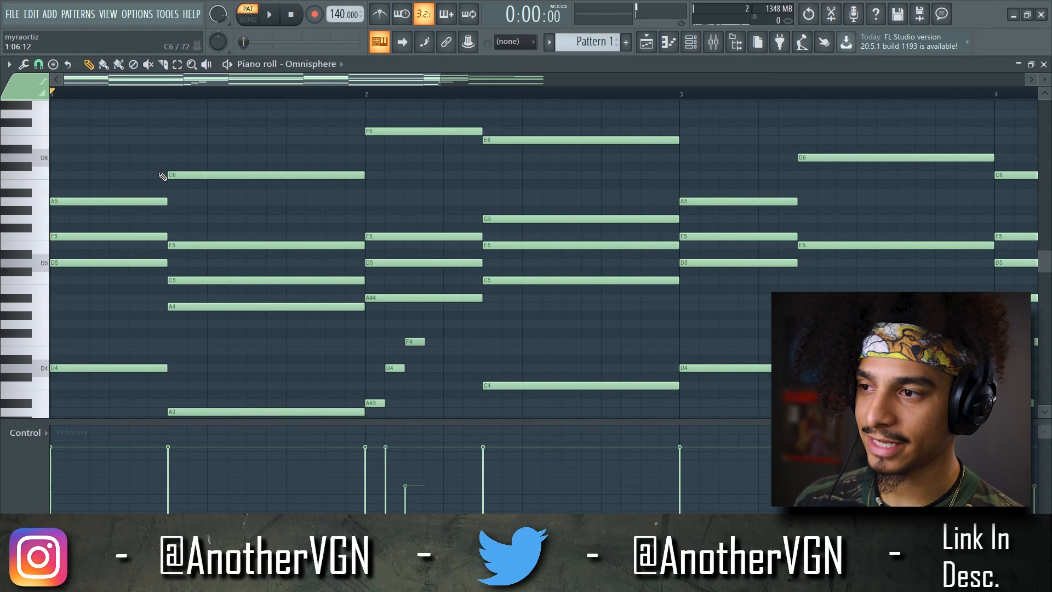
- Try the short C7 note one step later in bar 1's top melody, then delete it
{"action": "scroll", "coordinate": [100, 236], "scroll_direction": "up", "scroll_amount": 3}
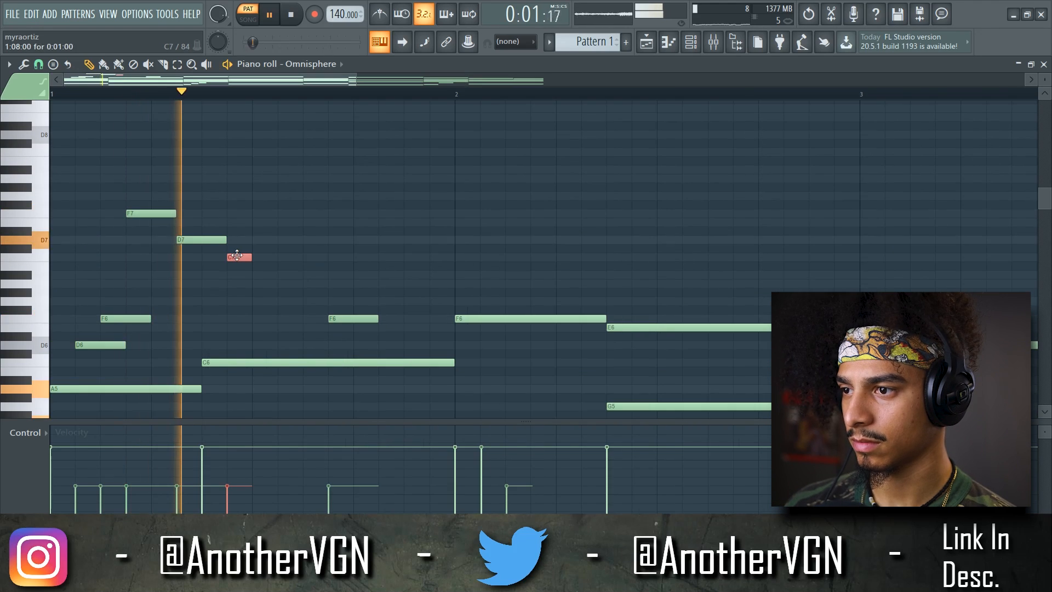
{"action": "left_click_drag", "start_coordinate": [239, 256], "coordinate": [263, 257]}
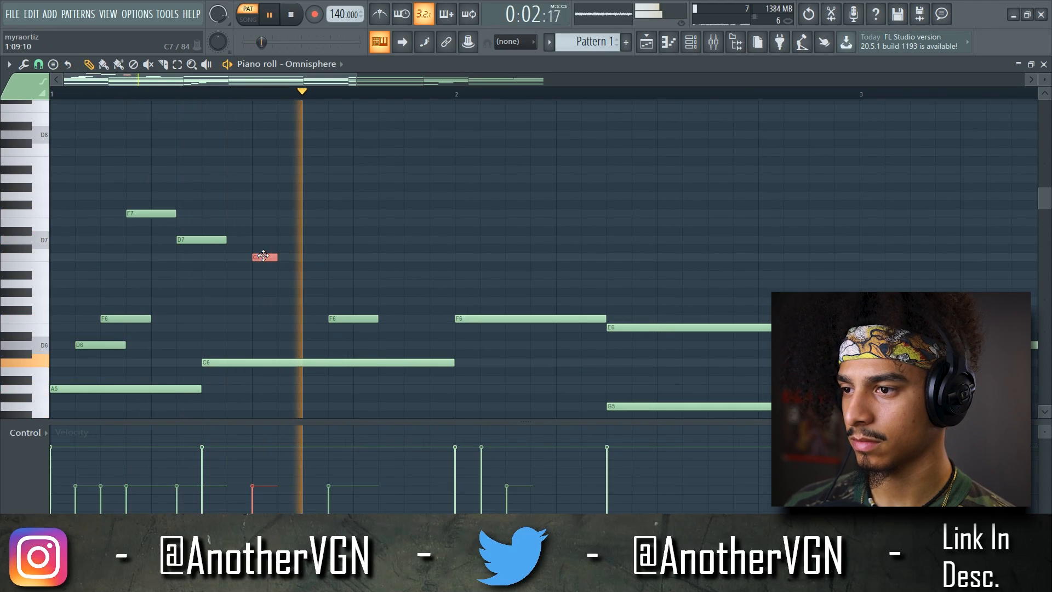
{"action": "right_click", "coordinate": [263, 257]}
- Extend the top melody with short F6, E6, E7, D7 and A6 notes in bar 1 and an F7 at bar 2's start
{"action": "scroll", "coordinate": [202, 252], "scroll_direction": "up", "scroll_amount": 2}
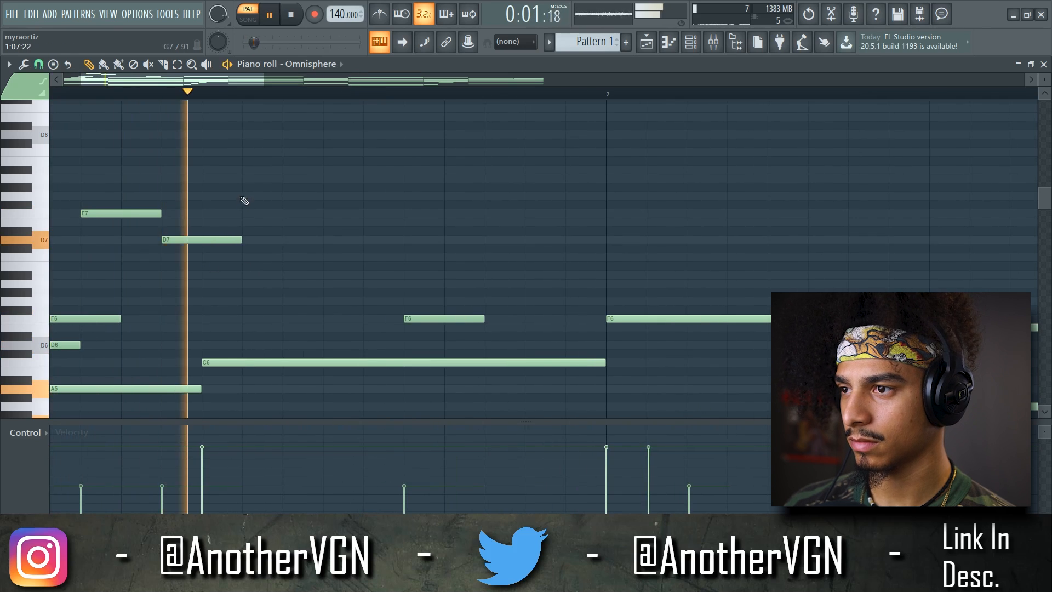
{"action": "key", "text": "space"}
{"action": "key", "text": "space"}
{"action": "left_click", "coordinate": [244, 327]}
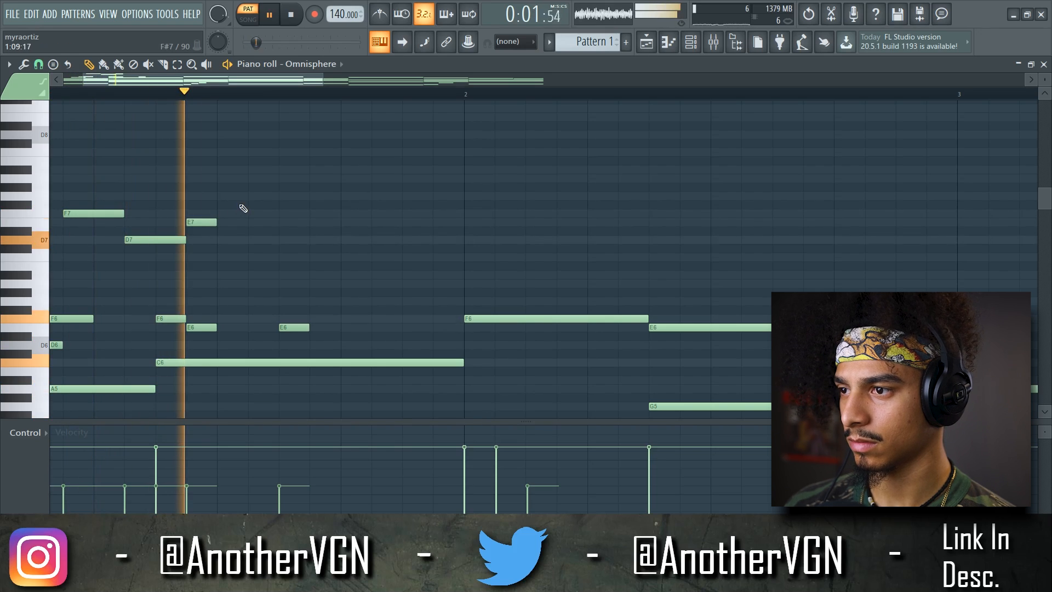
{"action": "scroll", "coordinate": [330, 254], "scroll_direction": "down", "scroll_amount": 3, "text": "ctrl"}
{"action": "left_click", "coordinate": [323, 213]}
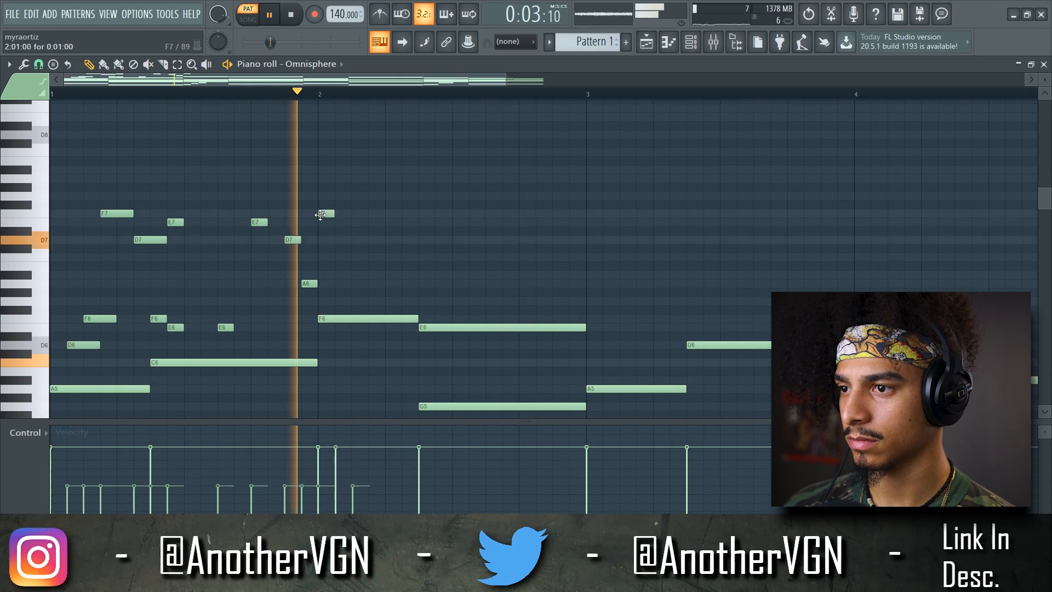
{"action": "left_click", "coordinate": [356, 222]}
- Play back the melody from bar 1 and delete the F7 note at the start of bar 2
{"action": "key", "text": "space"}
{"action": "key", "text": "space"}
{"action": "scroll", "coordinate": [353, 226], "scroll_direction": "down", "scroll_amount": 4}
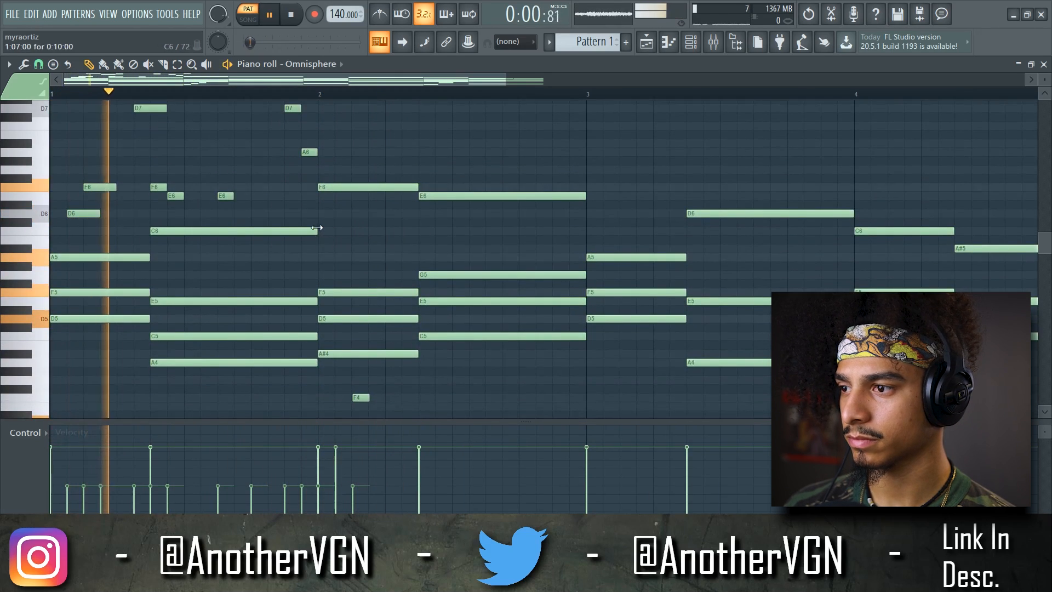
{"action": "scroll", "coordinate": [320, 232], "scroll_direction": "up", "scroll_amount": 2}
{"action": "right_click", "coordinate": [324, 160]}
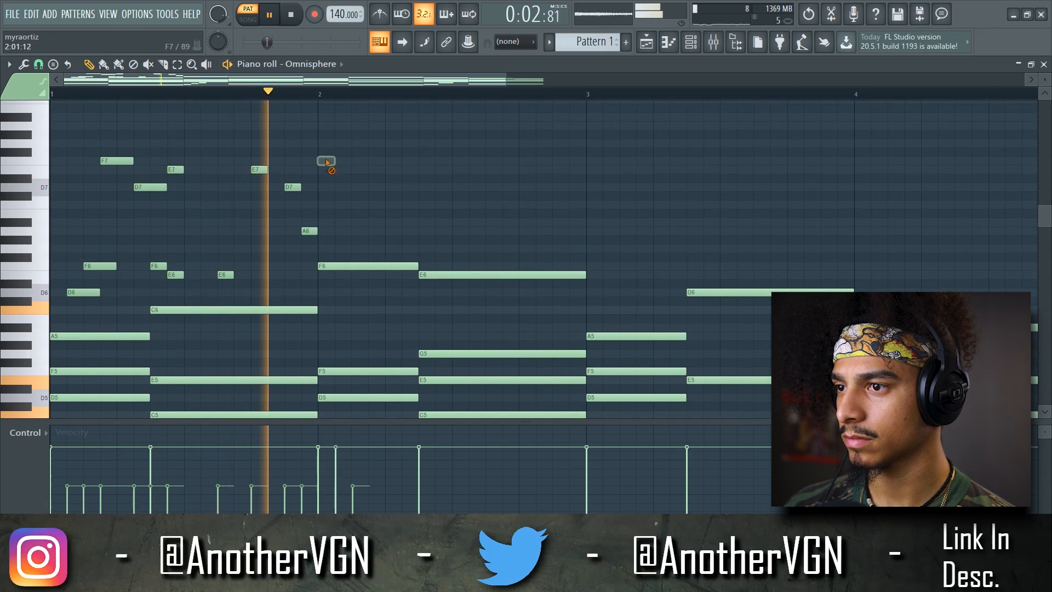
{"action": "key", "text": "space"}
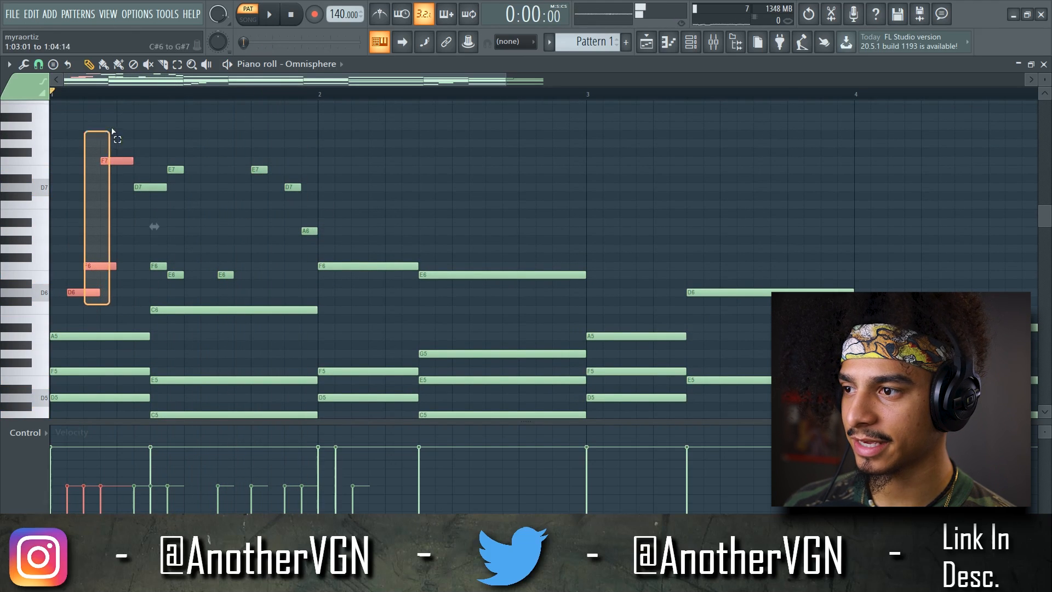
- Select bar 1's top melody notes and copy them into bar 2
{"action": "left_click_drag", "start_coordinate": [112, 132], "coordinate": [312, 106]}
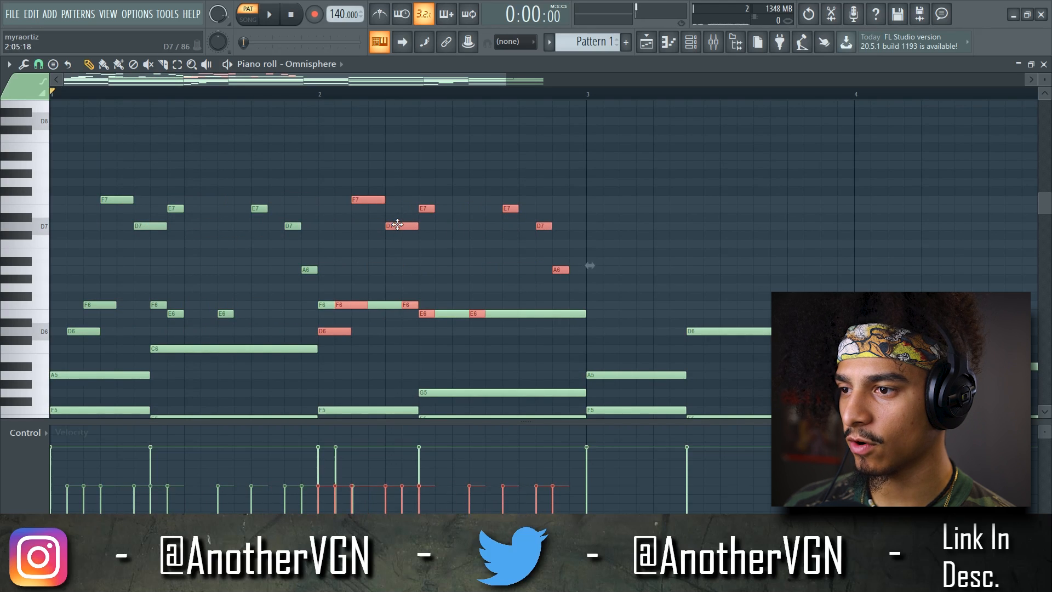
{"action": "scroll", "coordinate": [359, 258], "scroll_direction": "down", "scroll_amount": 2, "text": "ctrl"}
{"action": "scroll", "coordinate": [340, 274], "scroll_direction": "down", "scroll_amount": 7}
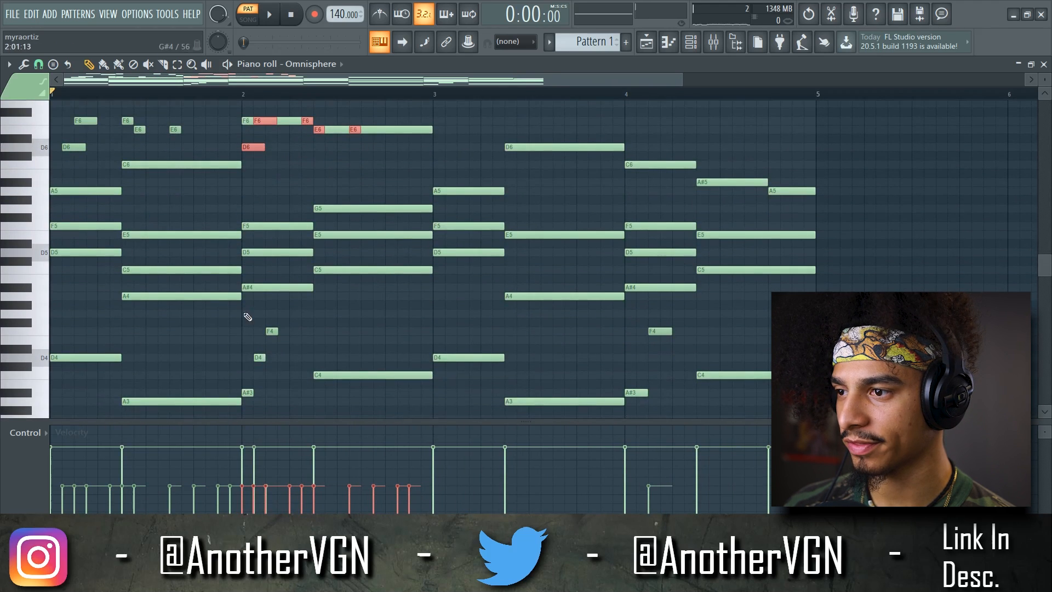
{"action": "scroll", "coordinate": [268, 274], "scroll_direction": "up", "scroll_amount": 2}
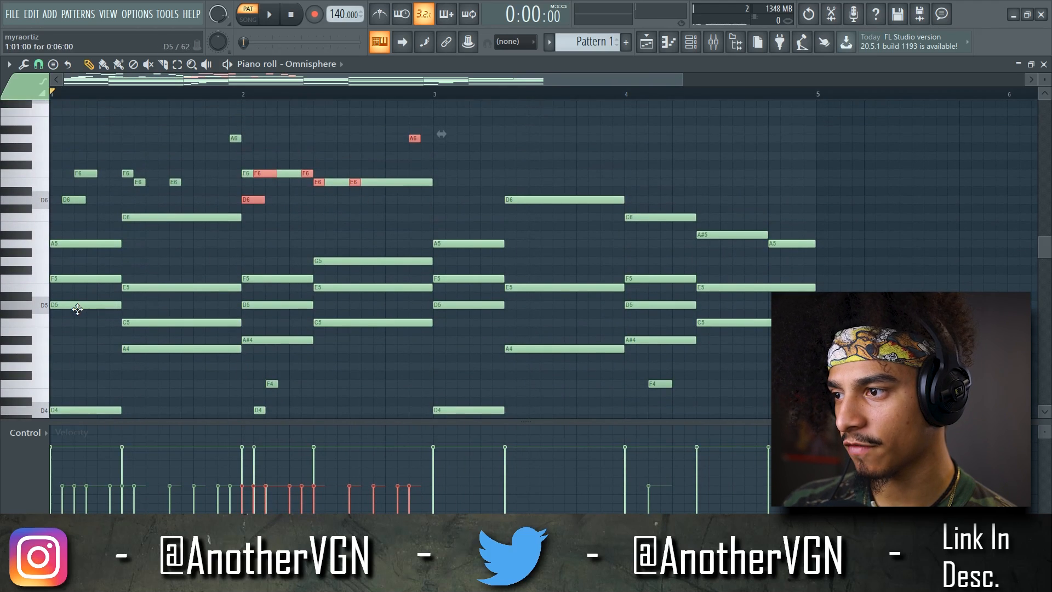
{"action": "scroll", "coordinate": [68, 285], "scroll_direction": "up", "scroll_amount": 2}
{"action": "scroll", "coordinate": [64, 260], "scroll_direction": "up", "scroll_amount": 2, "text": "ctrl"}
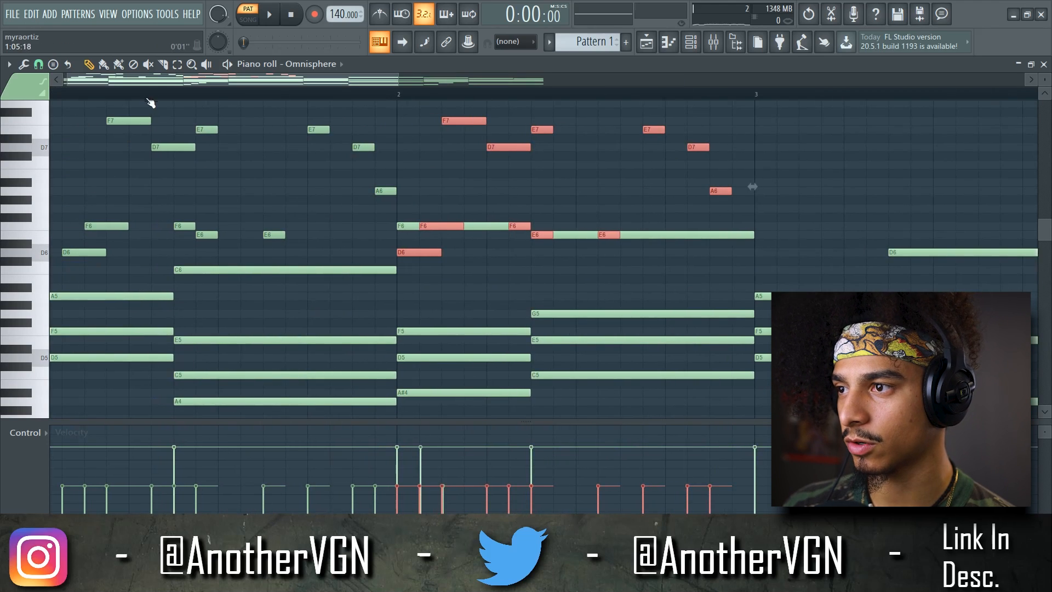
{"action": "scroll", "coordinate": [424, 306], "scroll_direction": "down", "scroll_amount": 2}
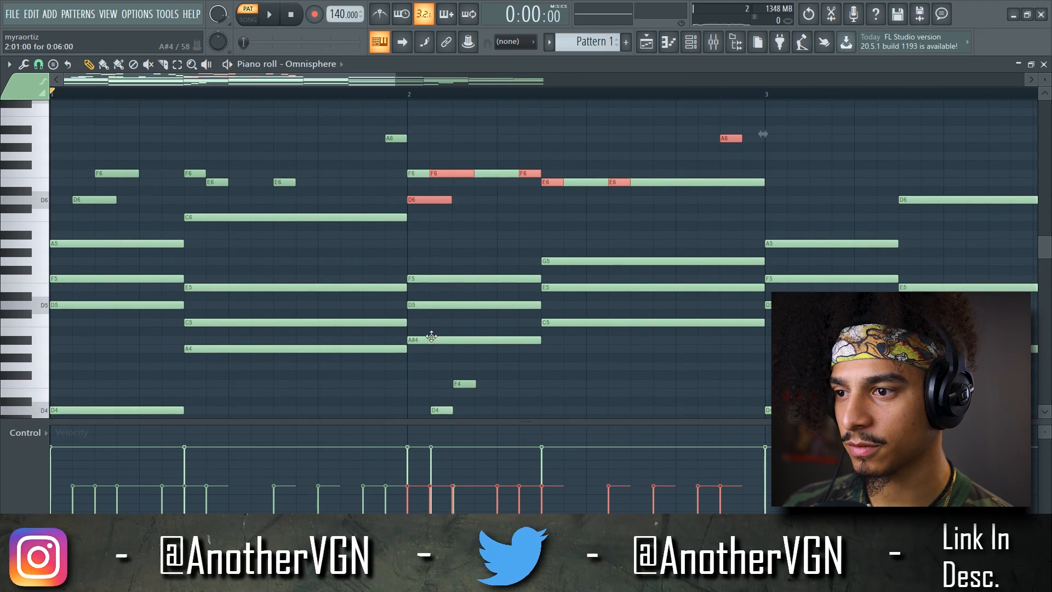
- Start the bar 2 melody copy on the third step, transpose it up to begin on A#6, and adjust two notes to D7
{"action": "scroll", "coordinate": [431, 336], "scroll_direction": "up", "scroll_amount": 3}
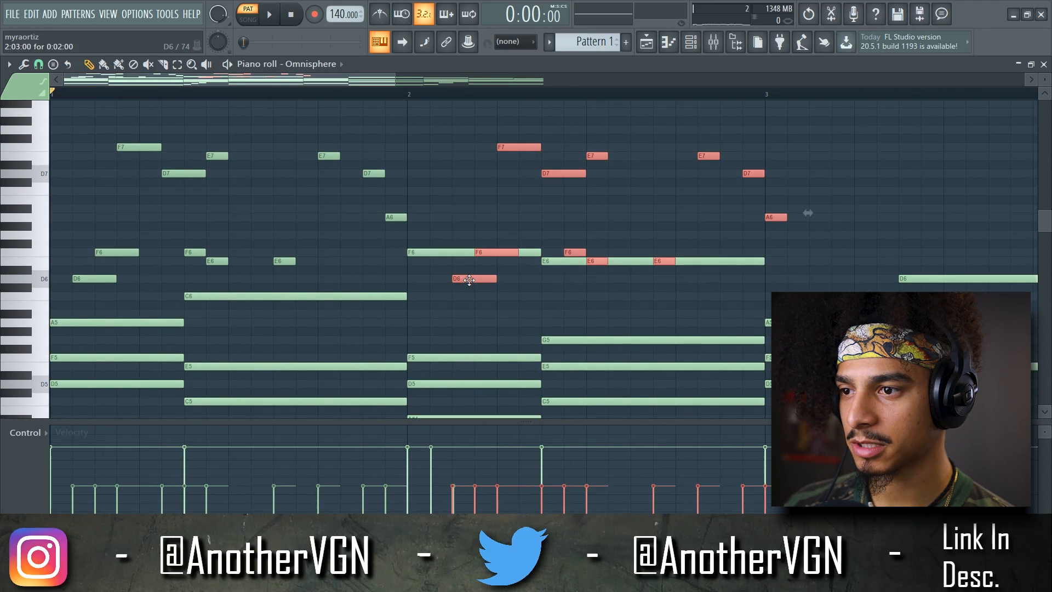
{"action": "left_click_drag", "start_coordinate": [469, 280], "coordinate": [467, 208]}
{"action": "scroll", "coordinate": [455, 187], "scroll_direction": "down", "scroll_amount": 3}
{"action": "scroll", "coordinate": [299, 92], "scroll_direction": "up", "scroll_amount": 3}
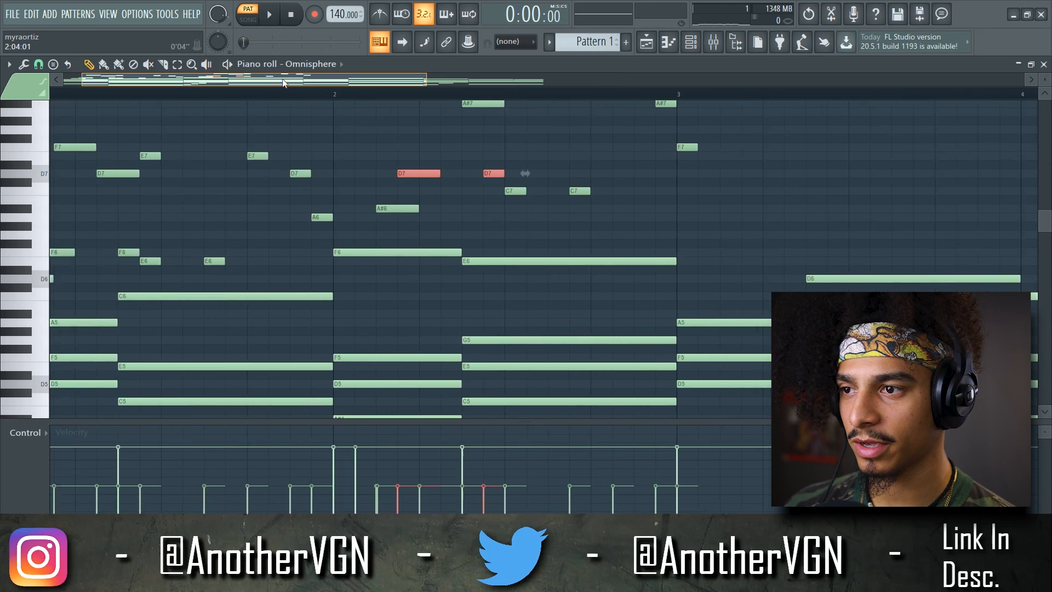
- Carry the top melody on through bars 3 and 4 and apply a strum to the notes
{"action": "scroll", "coordinate": [300, 159], "scroll_direction": "down", "scroll_amount": 3}
{"action": "scroll", "coordinate": [298, 158], "scroll_direction": "up", "scroll_amount": 2}
{"action": "right_click", "coordinate": [292, 176]}
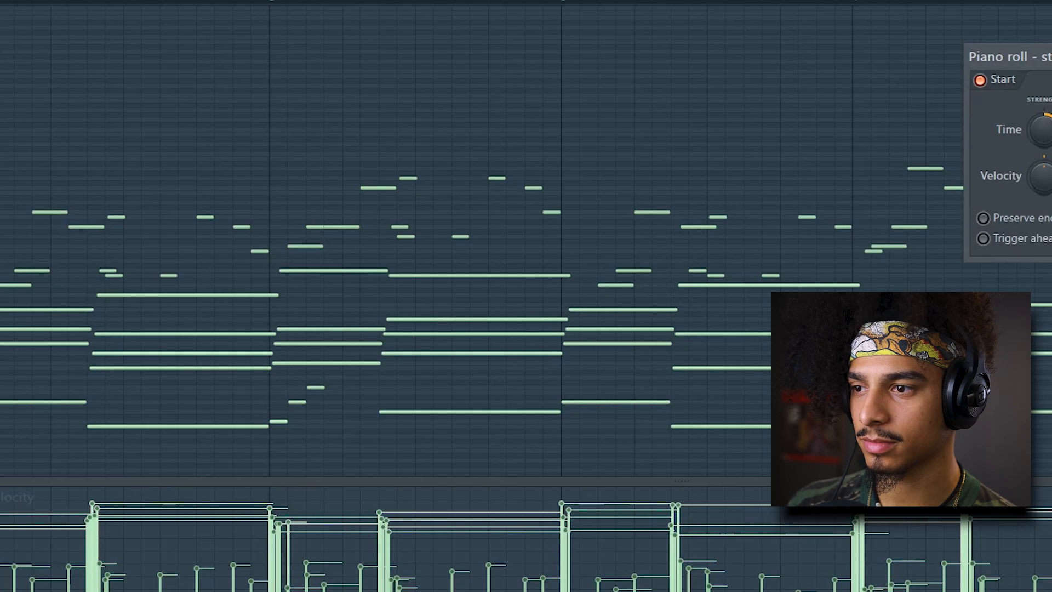
{"action": "key", "text": "Return"}
- Play back the strummed pattern and raise all of its notes by one octave
{"action": "key", "text": "space"}
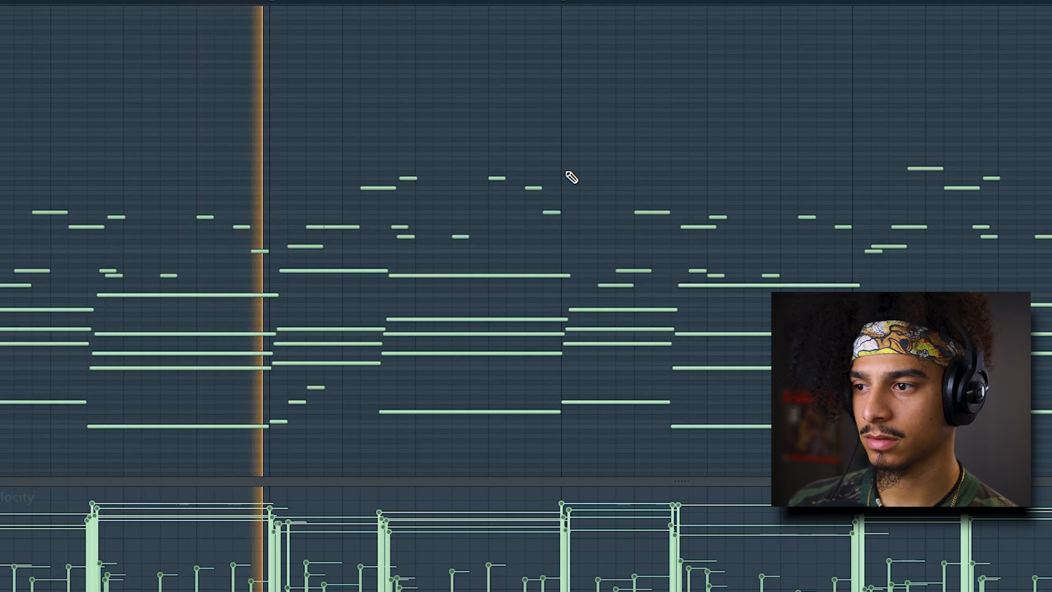
{"action": "scroll", "coordinate": [571, 177], "scroll_direction": "down", "scroll_amount": 1}
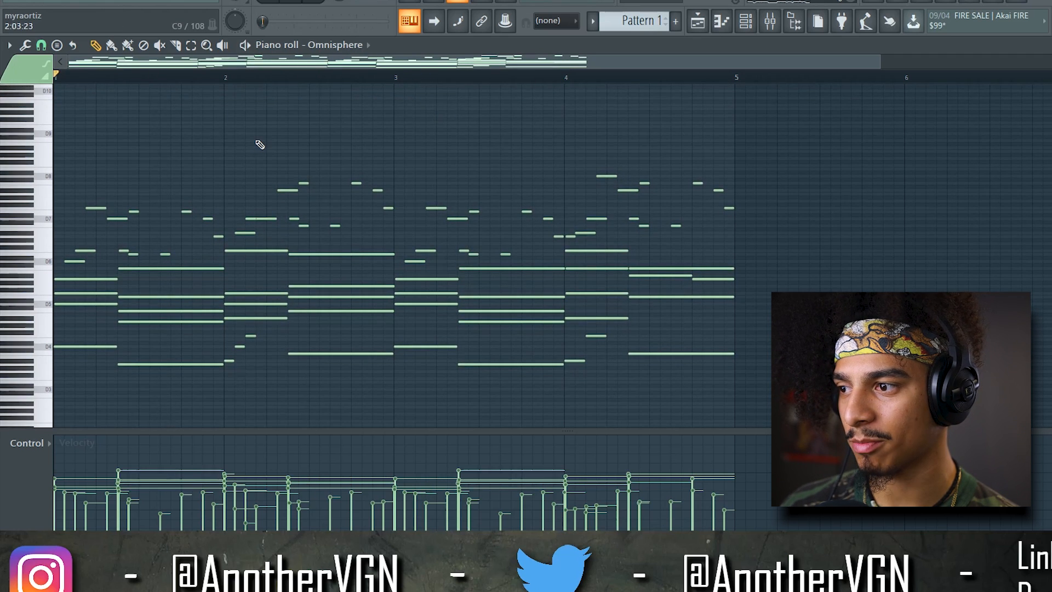
{"action": "scroll", "coordinate": [263, 154], "scroll_direction": "down", "scroll_amount": 3}
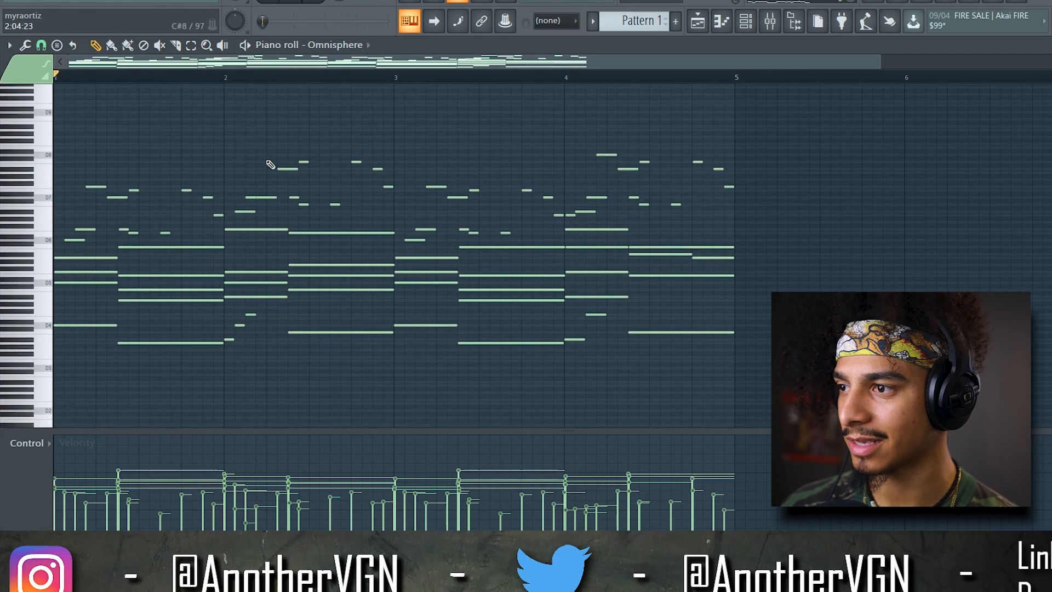
{"action": "key", "text": "space"}
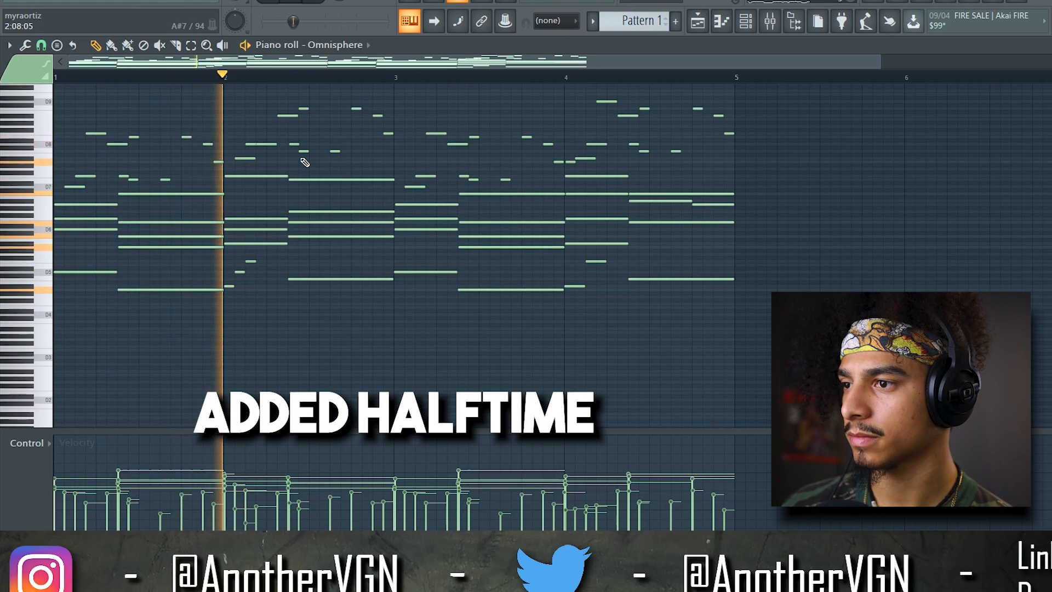
{"action": "scroll", "coordinate": [438, 154], "scroll_direction": "up", "scroll_amount": 3}
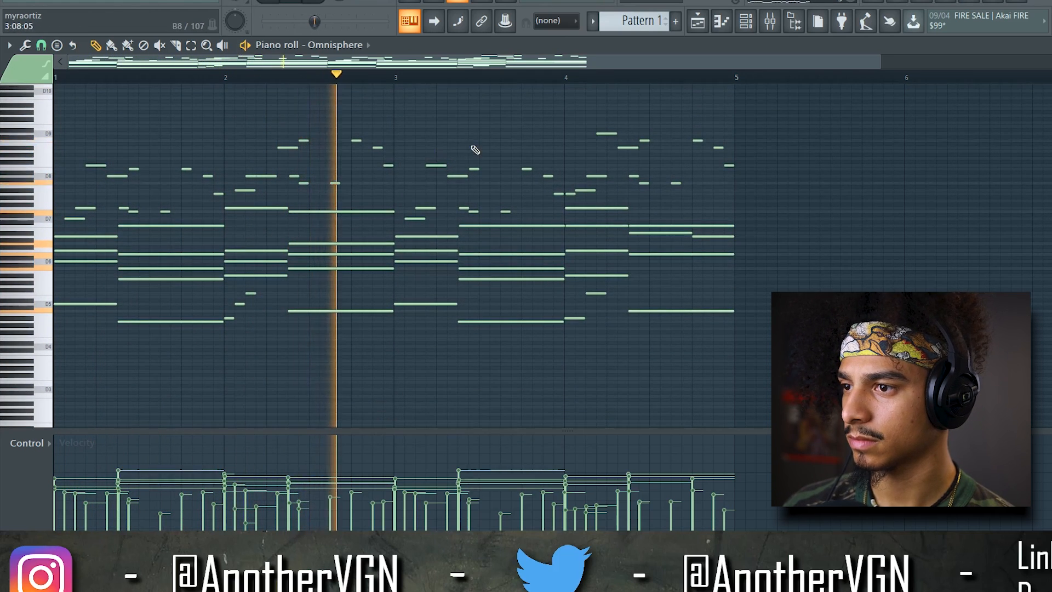
{"action": "scroll", "coordinate": [473, 150], "scroll_direction": "up", "scroll_amount": 1}
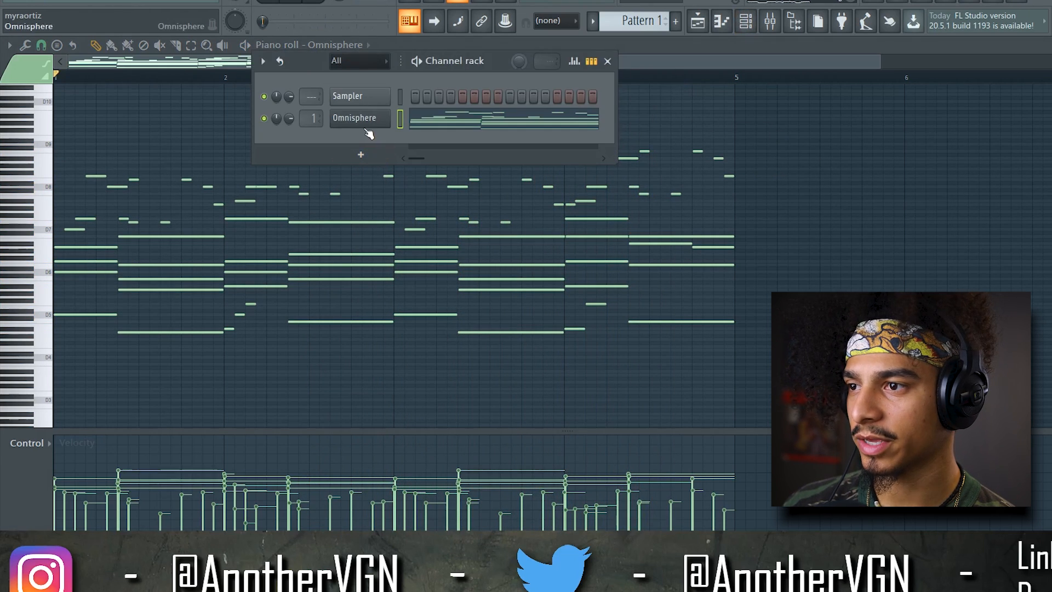
- Open Omnisphere and audition patches from the Vigil bank, including PIANO - FLEE, while the pattern plays
{"action": "left_click", "coordinate": [363, 124]}
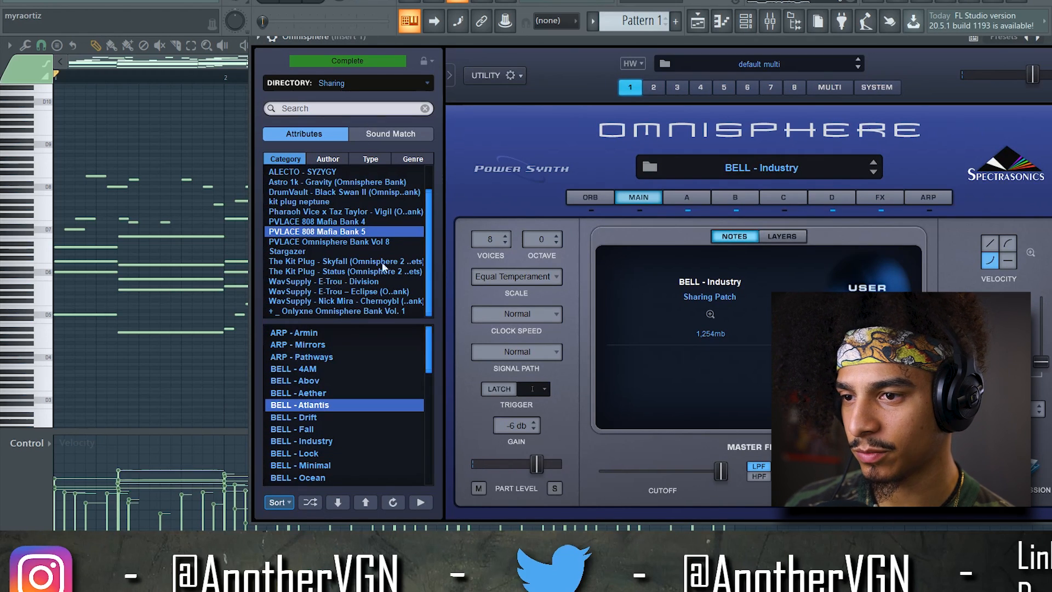
{"action": "key", "text": "space"}
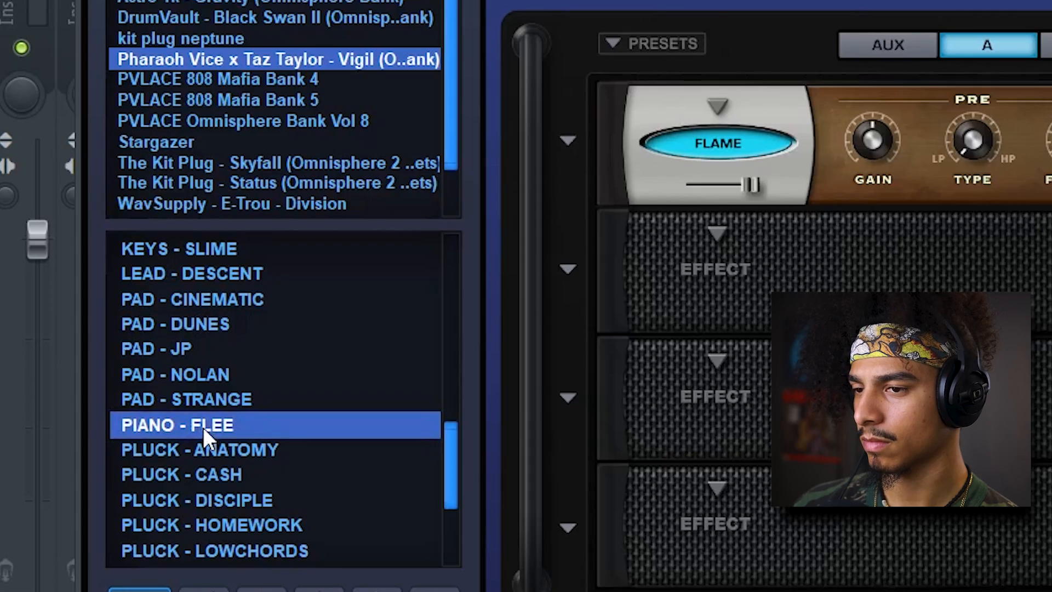
{"action": "scroll", "coordinate": [246, 361], "scroll_direction": "down", "scroll_amount": 3}
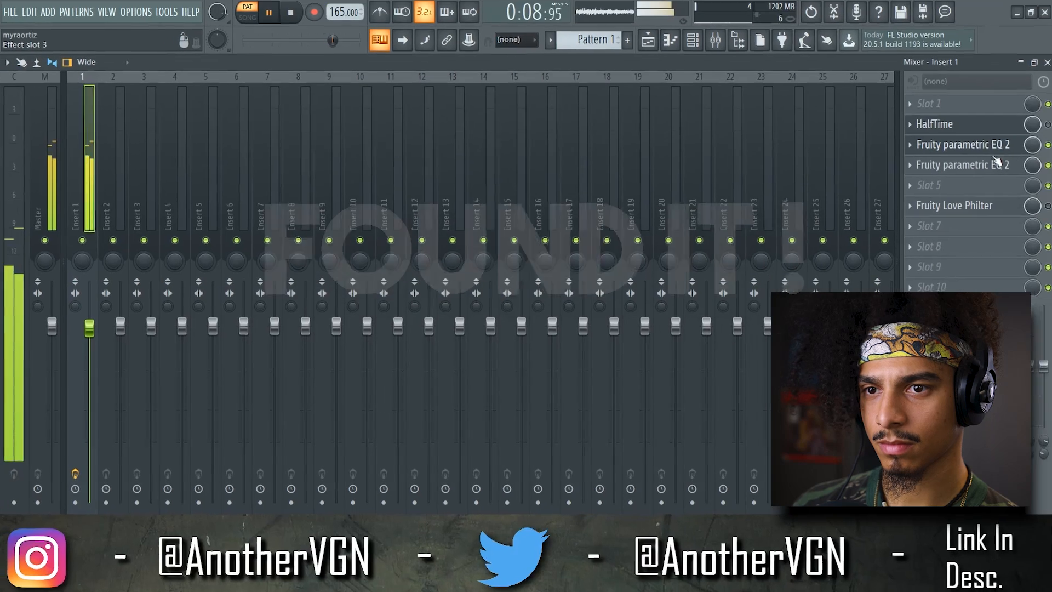
- Set the Fruity parametric EQ 2 low-pass band on Insert 1 to 10582 Hz and lower the Insert 1 level
{"action": "left_click", "coordinate": [997, 163]}
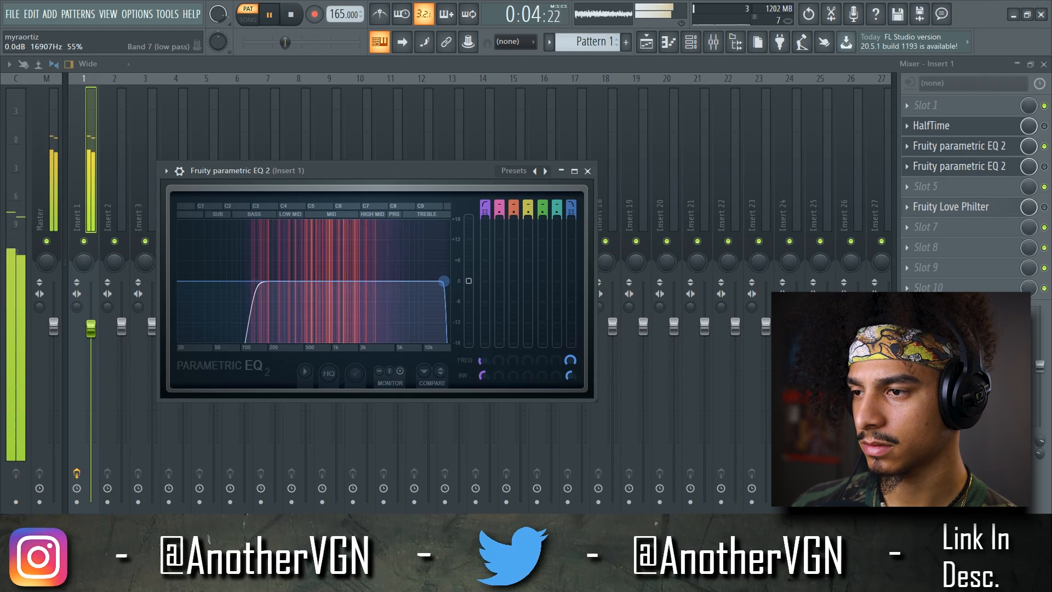
{"action": "left_click_drag", "start_coordinate": [91, 329], "coordinate": [91, 344]}
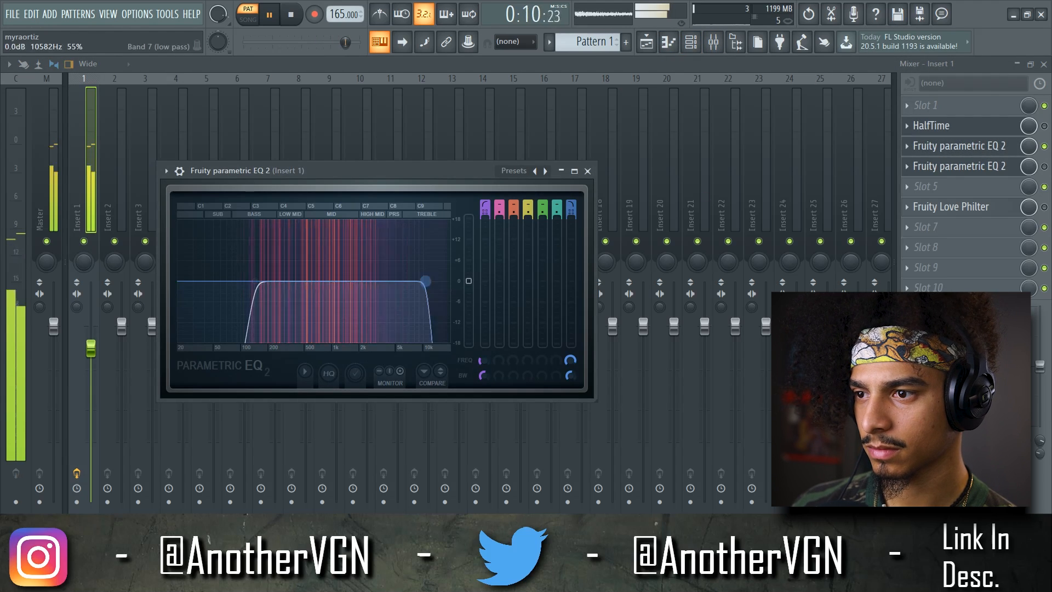
{"action": "left_click", "coordinate": [587, 171]}
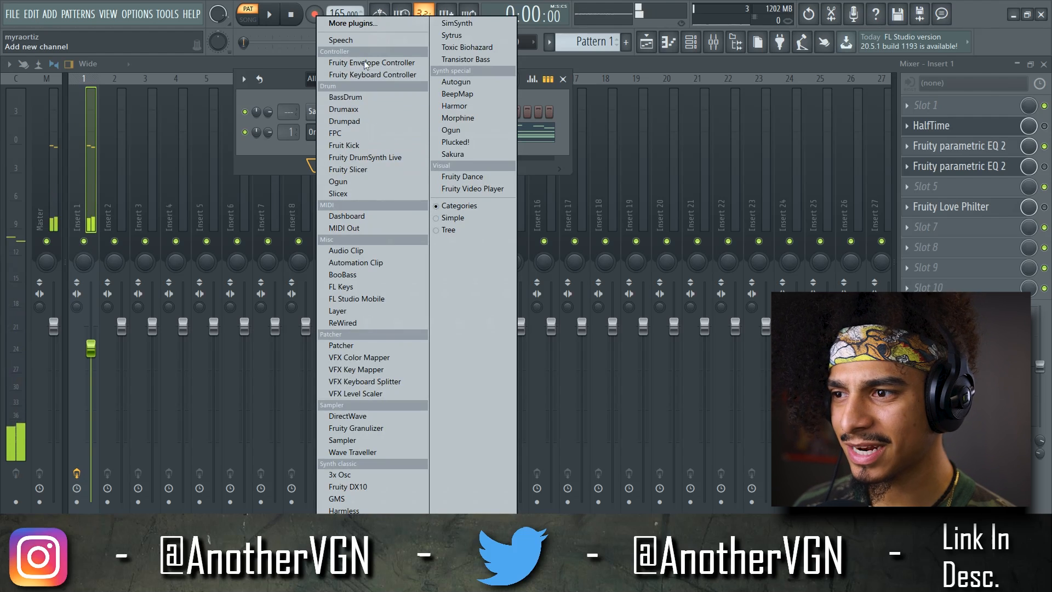
- Add another Omnisphere generator as a new channel
{"action": "left_click", "coordinate": [370, 25]}
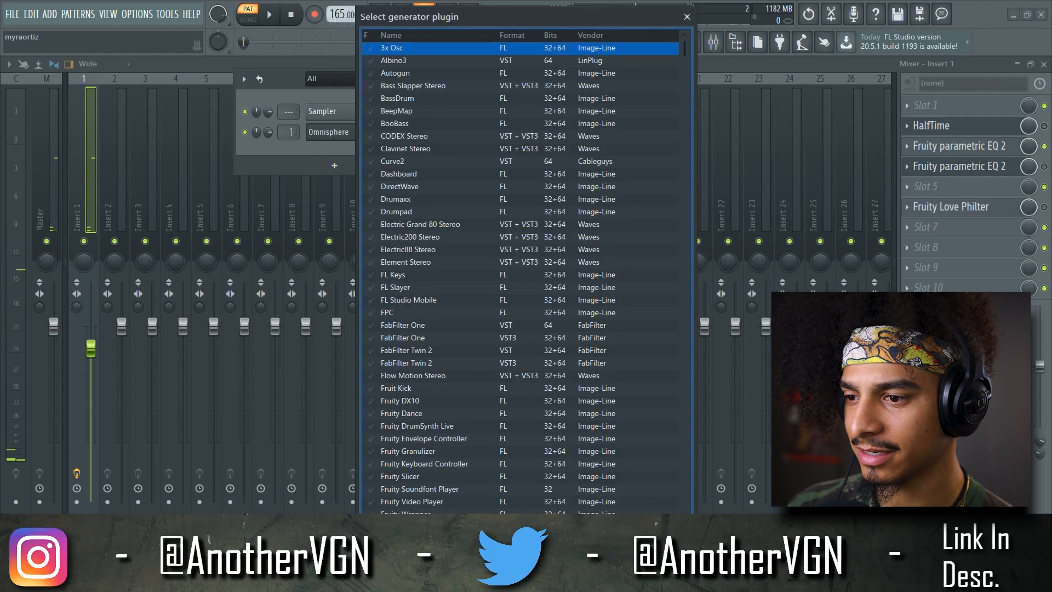
{"action": "type", "text": "omni"}
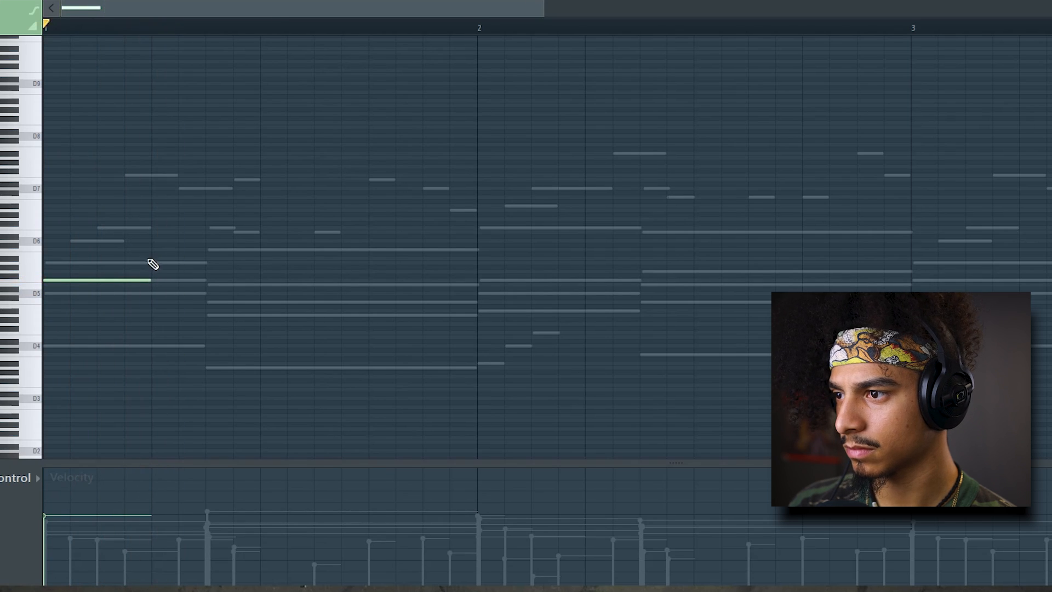
- Enter an F5, A4, C6 and E5 line over the ghosted chords, with the opening F5 lasting six steps, and play it back
{"action": "key", "text": "space"}
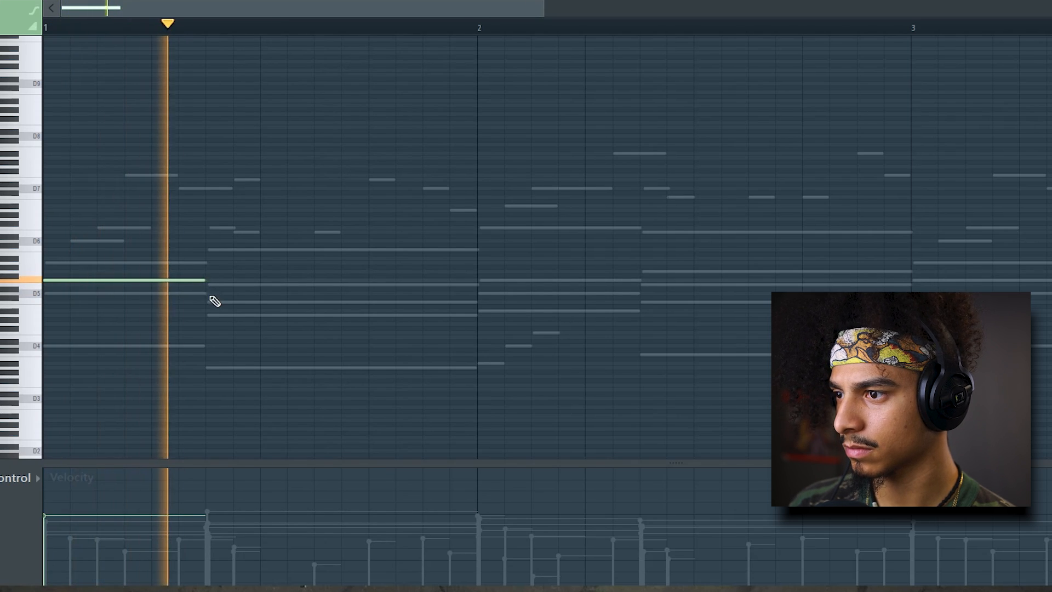
{"action": "left_click", "coordinate": [212, 298]}
{"action": "key", "text": "space"}
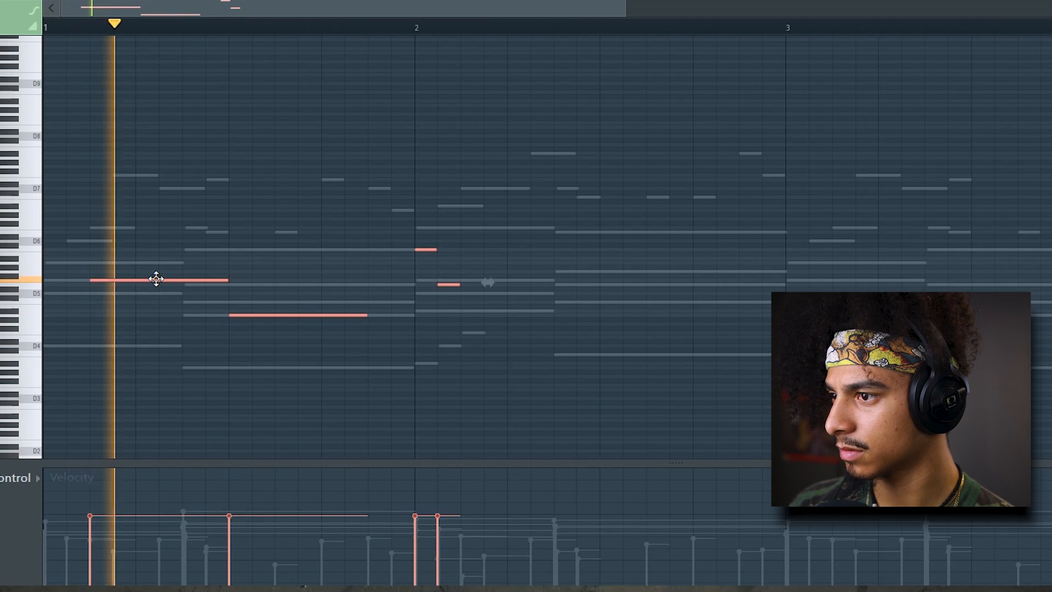
- Shift the four-note line to start on bar 1's third step, then move its A4 note two steps earlier and audition it
{"action": "key", "text": "space"}
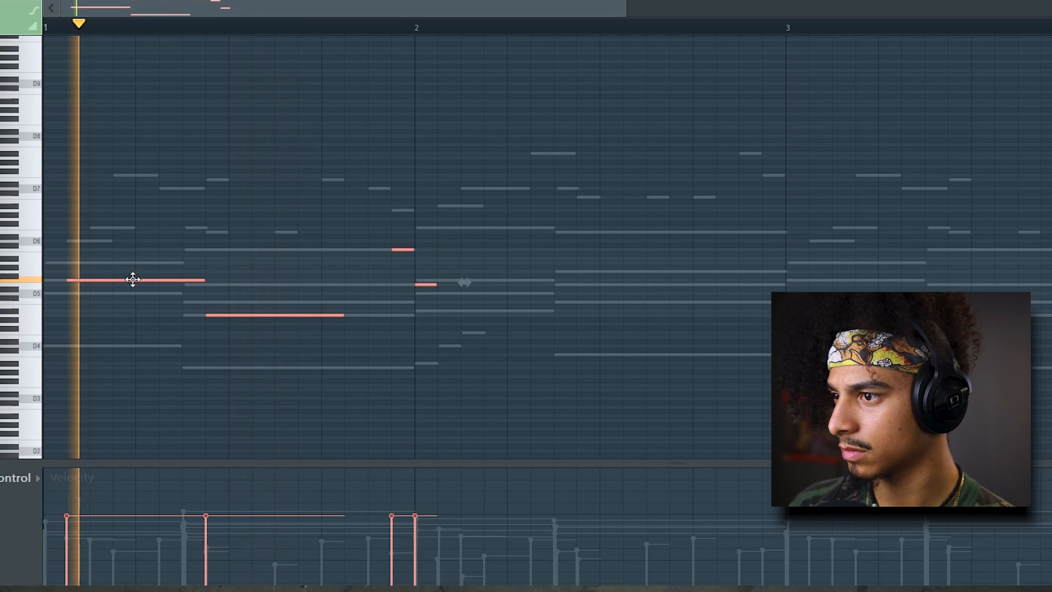
{"action": "key", "text": "space"}
{"action": "left_click_drag", "start_coordinate": [128, 280], "coordinate": [159, 281]}
{"action": "left_click", "coordinate": [215, 334], "text": "ctrl"}
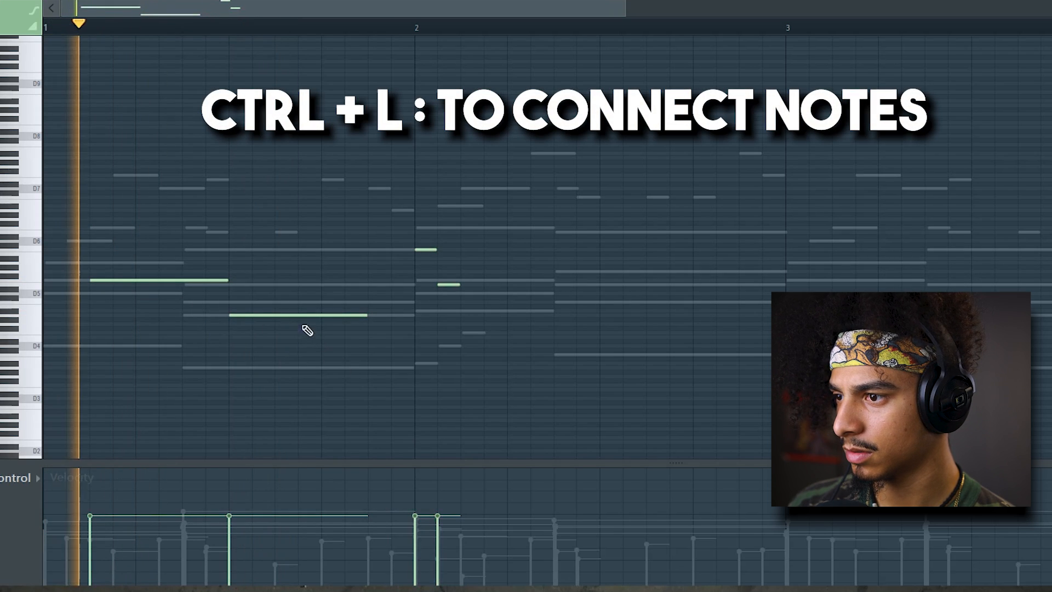
{"action": "key", "text": "space"}
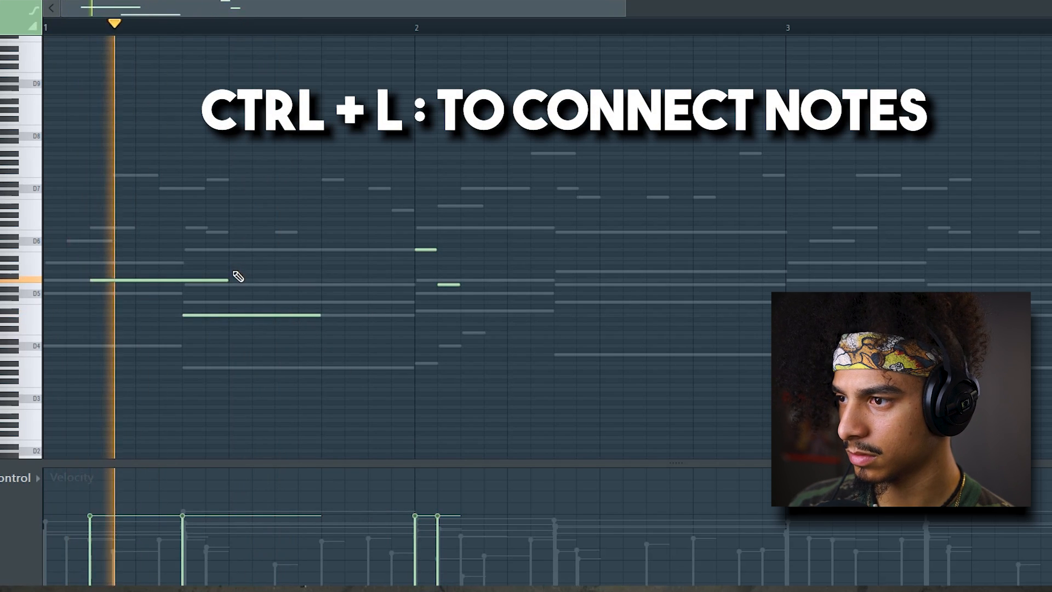
- Remove the late F5 in bar 1, extend A4 to bar 2, and add C5 from bar 2's seventh step to bar 3
{"action": "key", "text": "space"}
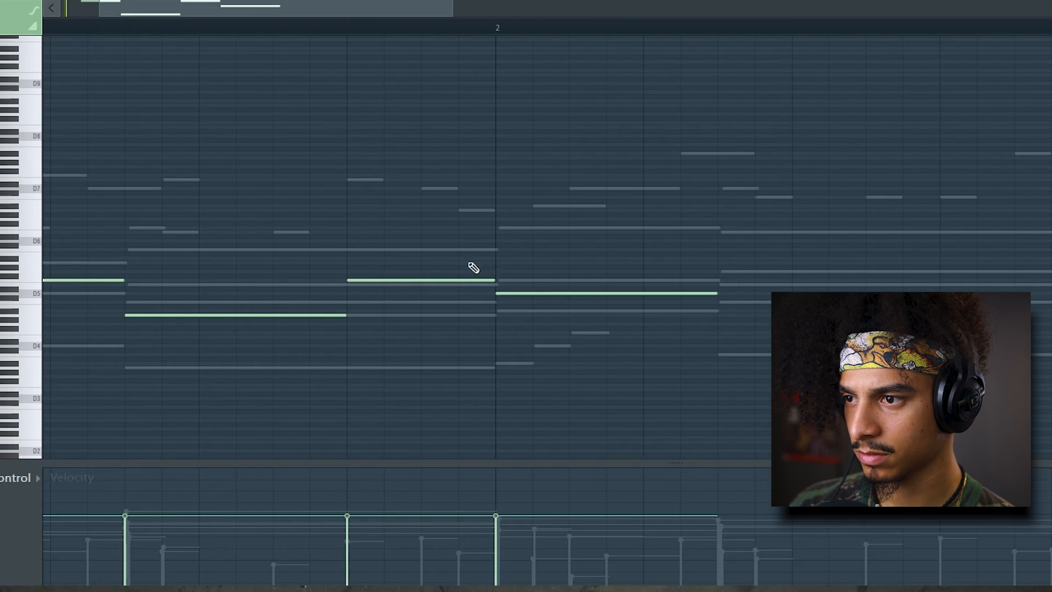
{"action": "scroll", "coordinate": [240, 231], "scroll_direction": "down", "scroll_amount": 2}
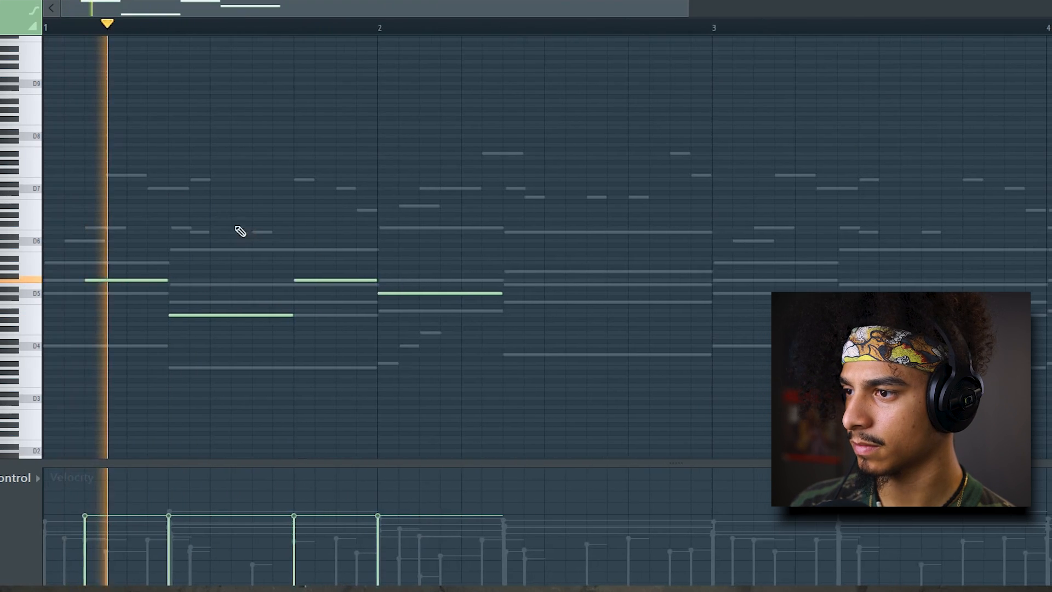
{"action": "right_click", "coordinate": [329, 280]}
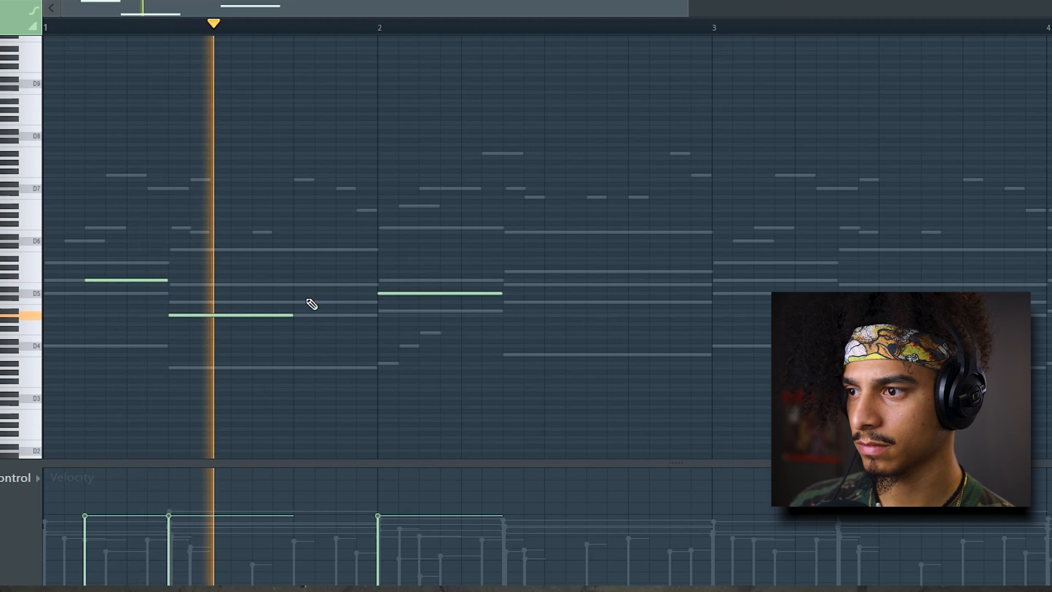
{"action": "left_click_drag", "start_coordinate": [294, 315], "coordinate": [376, 319]}
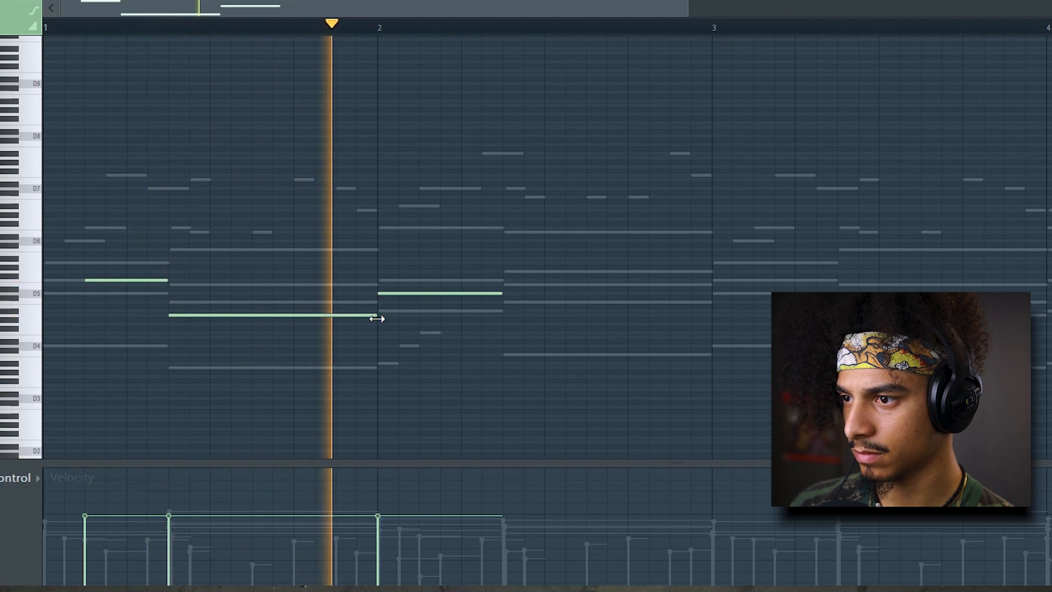
{"action": "left_click", "coordinate": [503, 302]}
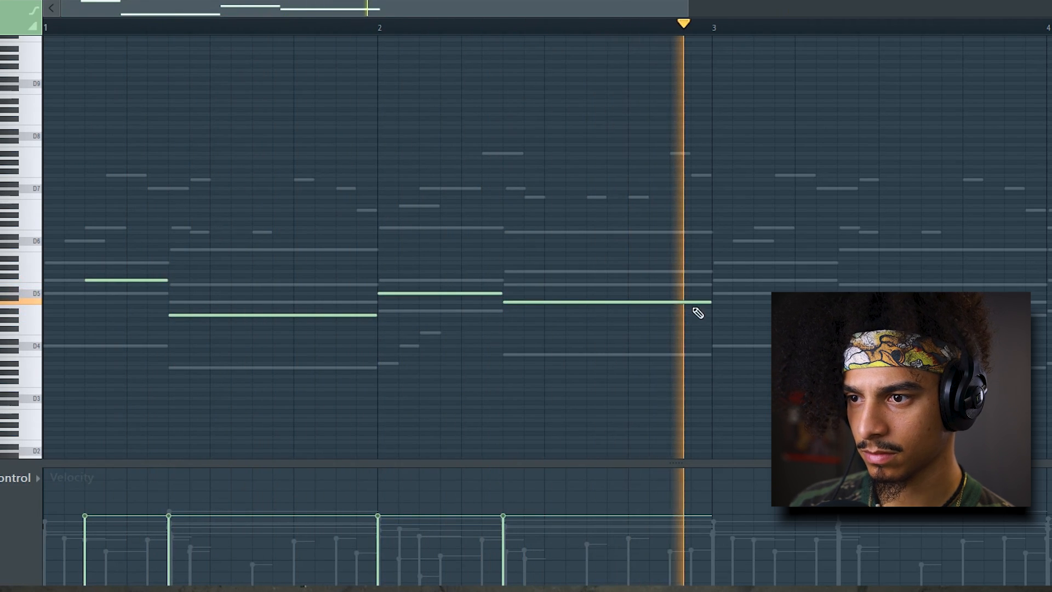
- Duplicate the two-bar line into bars 3 and 4, aligned to the chords, and lower bar 4's opening note to A#4
{"action": "scroll", "coordinate": [474, 366], "scroll_direction": "down", "scroll_amount": 2}
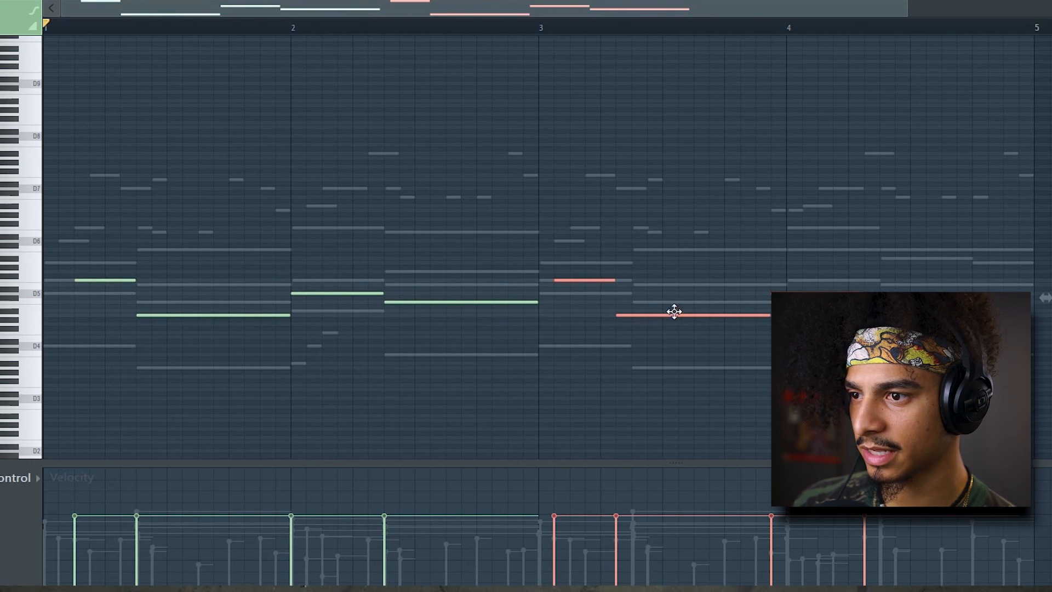
{"action": "key", "text": "ctrl+d"}
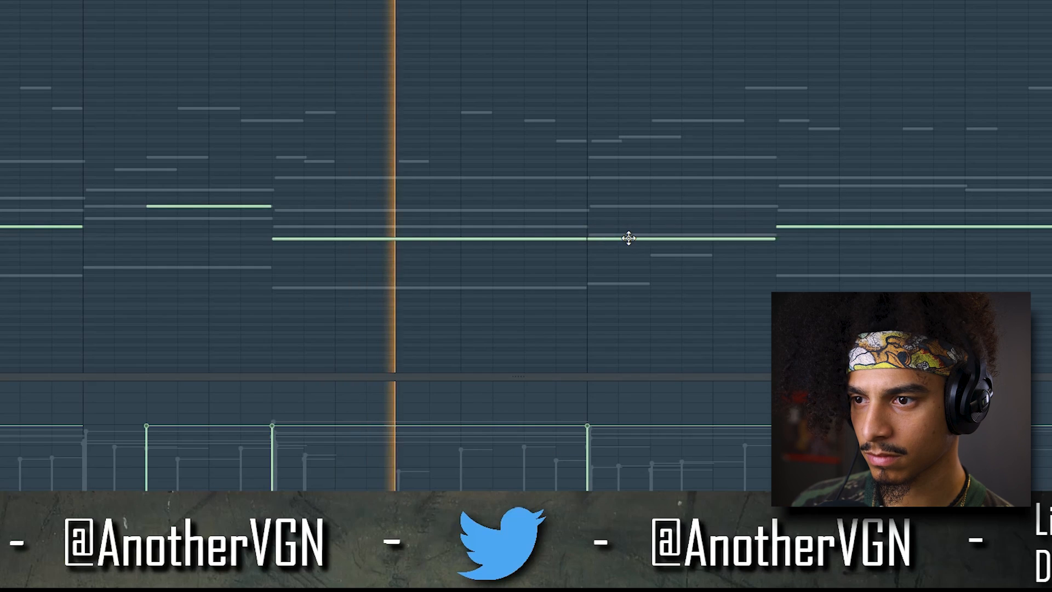
{"action": "scroll", "coordinate": [612, 203], "scroll_direction": "down", "scroll_amount": 2}
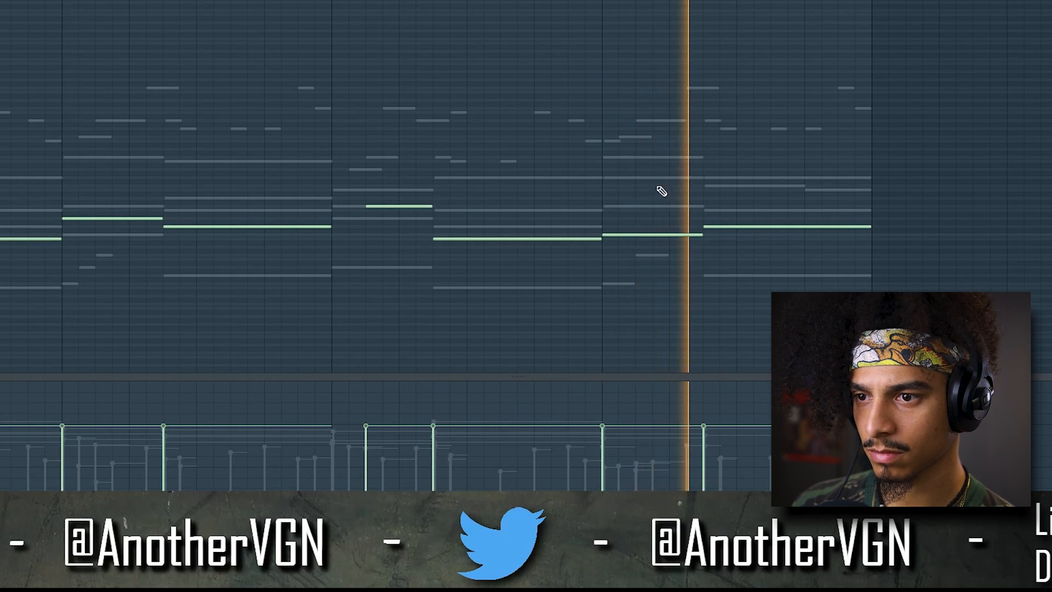
{"action": "scroll", "coordinate": [641, 175], "scroll_direction": "down", "scroll_amount": 2}
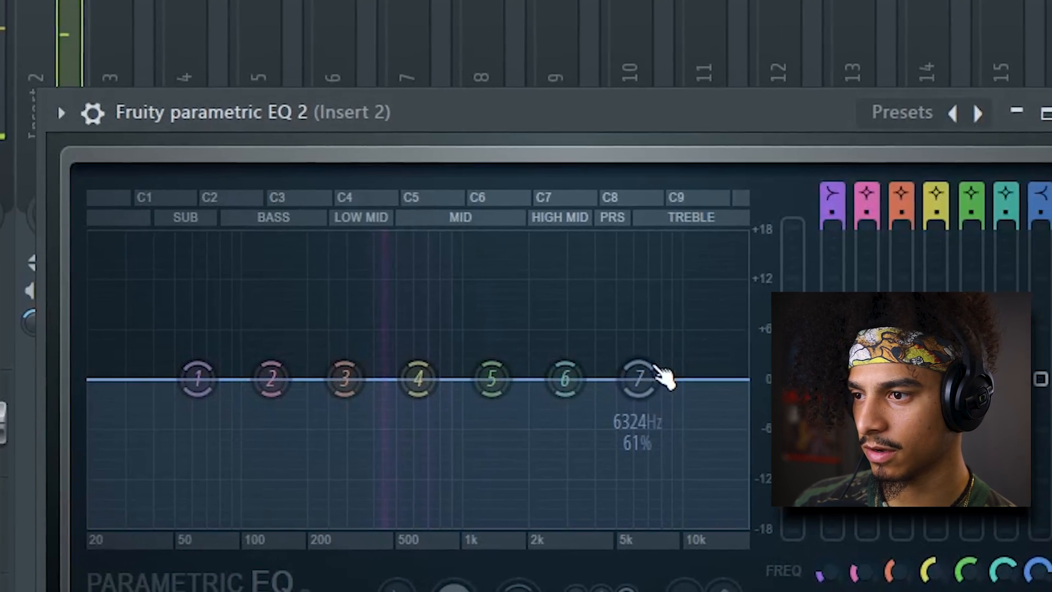
- On Insert 2's Fruity parametric EQ 2, pull band 7 fully down at 7226 Hz and band 1 down around 200 Hz with Steep 8 order
{"action": "left_click_drag", "start_coordinate": [677, 380], "coordinate": [681, 519]}
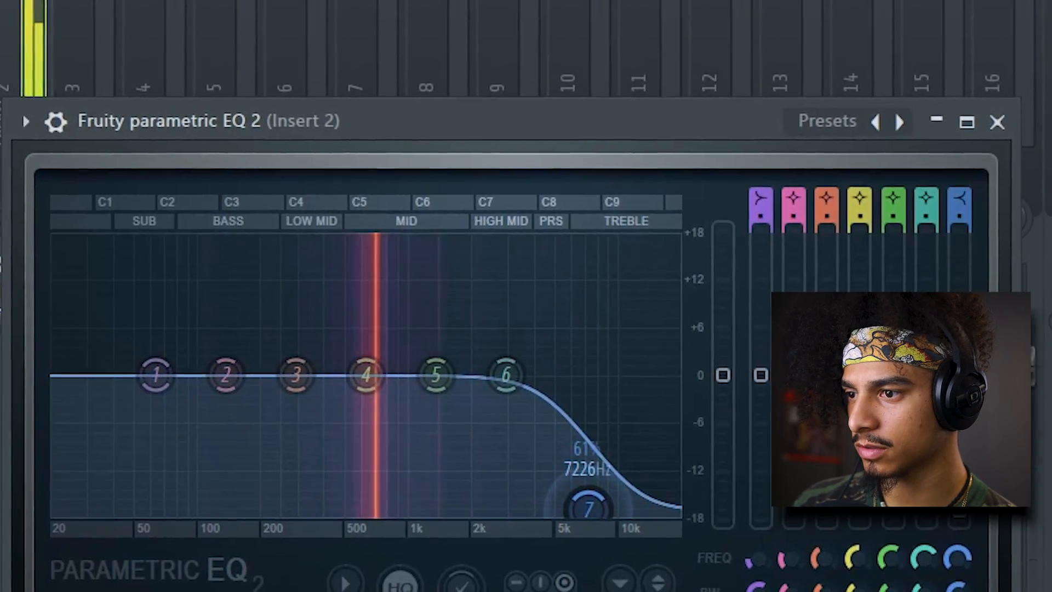
{"action": "right_click", "coordinate": [163, 376]}
{"action": "mouse_move", "coordinate": [259, 471]}
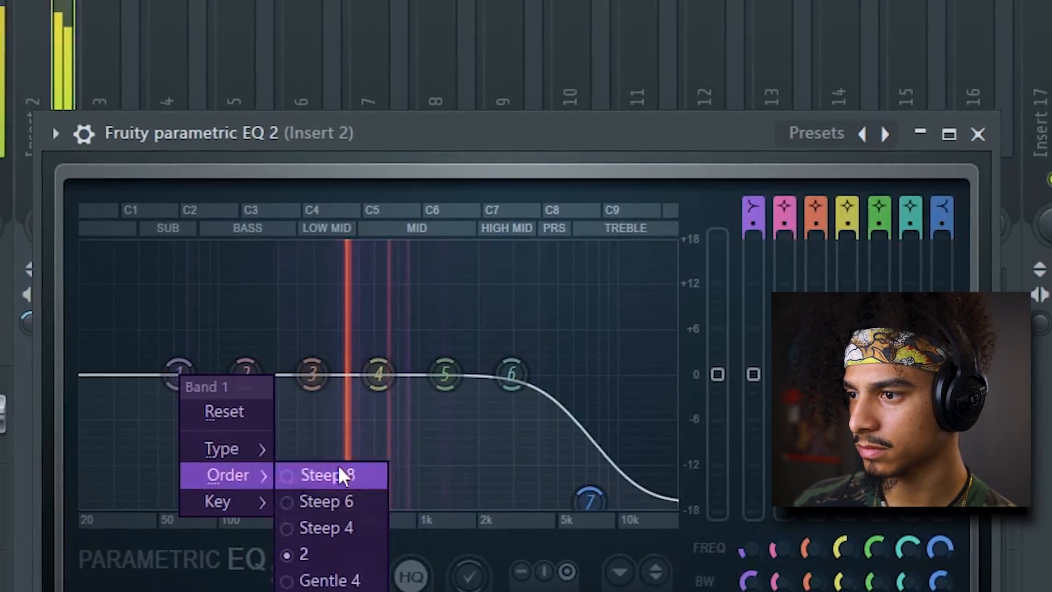
{"action": "left_click", "coordinate": [327, 471]}
{"action": "left_click_drag", "start_coordinate": [210, 373], "coordinate": [303, 501]}
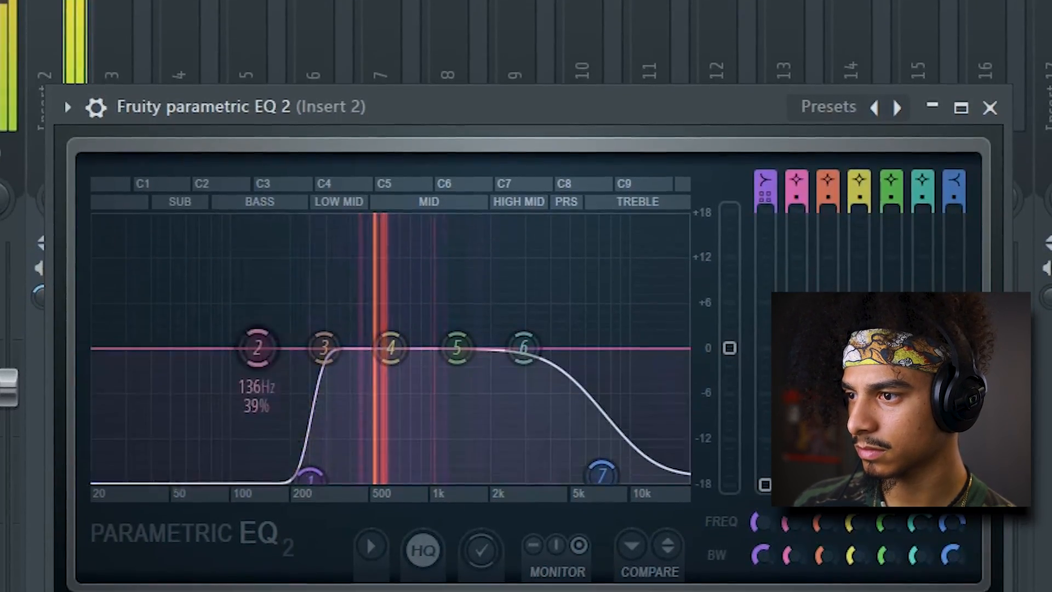
- Lower EQ band 2 and make a deep, narrow cut with band 5 around 1237 Hz at 11% width
{"action": "left_click_drag", "start_coordinate": [253, 374], "coordinate": [245, 427]}
{"action": "left_click_drag", "start_coordinate": [457, 333], "coordinate": [457, 345]}
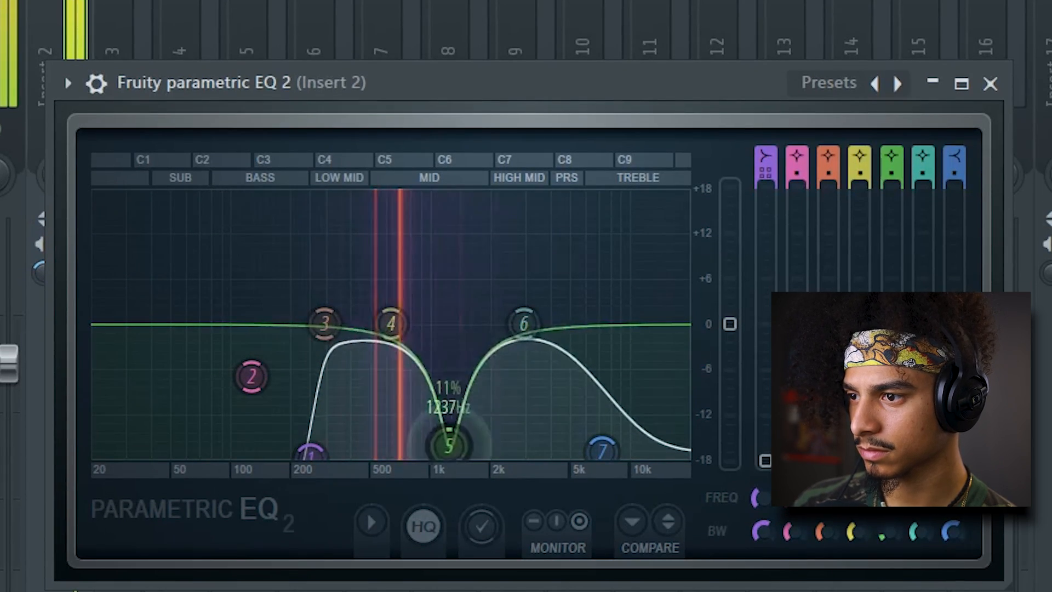
{"action": "left_click_drag", "start_coordinate": [458, 455], "coordinate": [458, 453]}
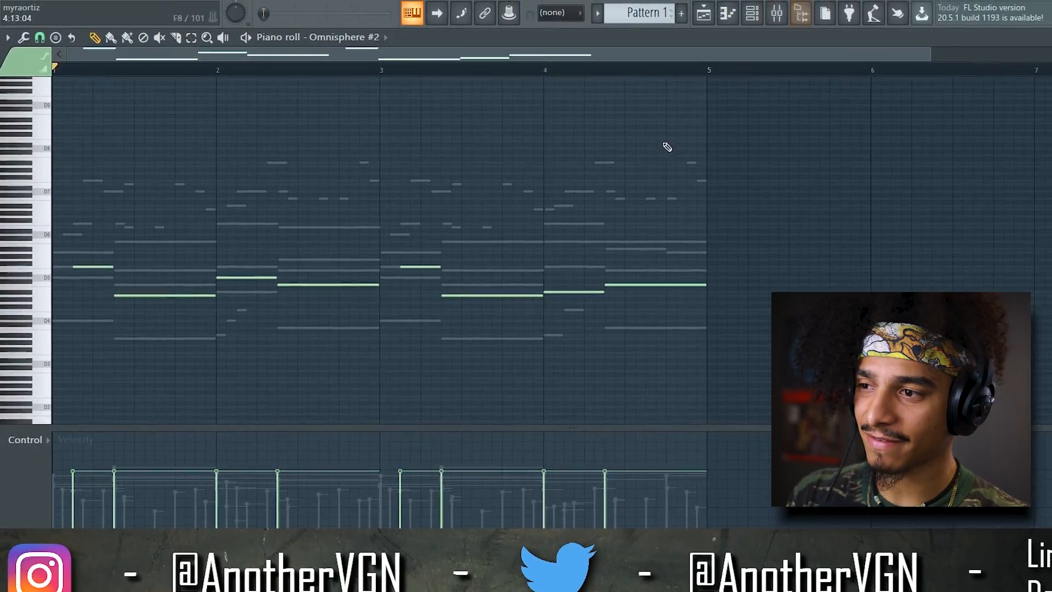
- Audition the Omnisphere #2 line and bypass the Valve Radio and Flame effects in Omnisphere's rack A
{"action": "key", "text": "space"}
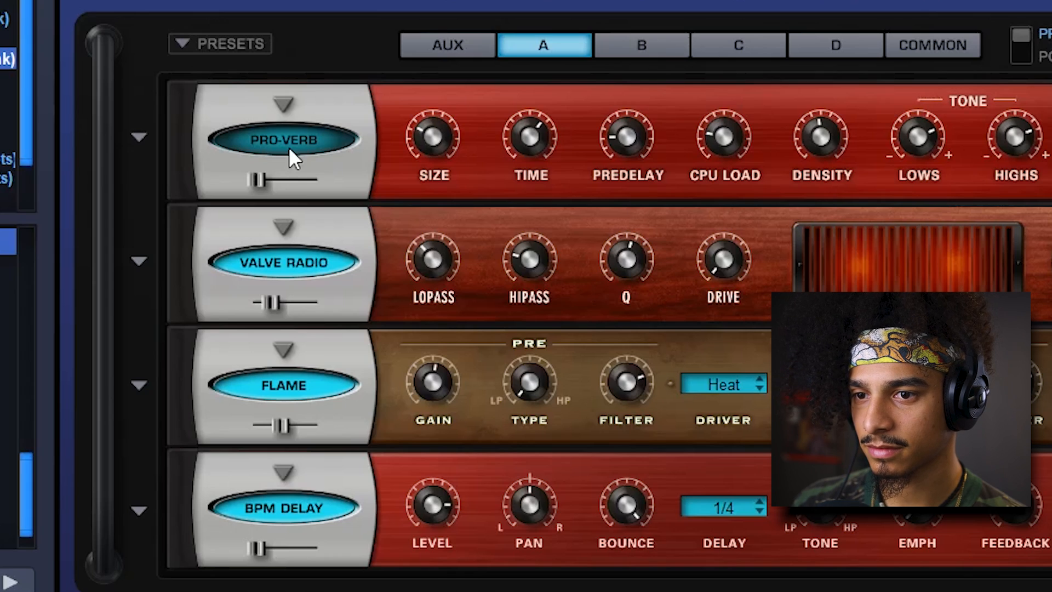
{"action": "left_click", "coordinate": [314, 264]}
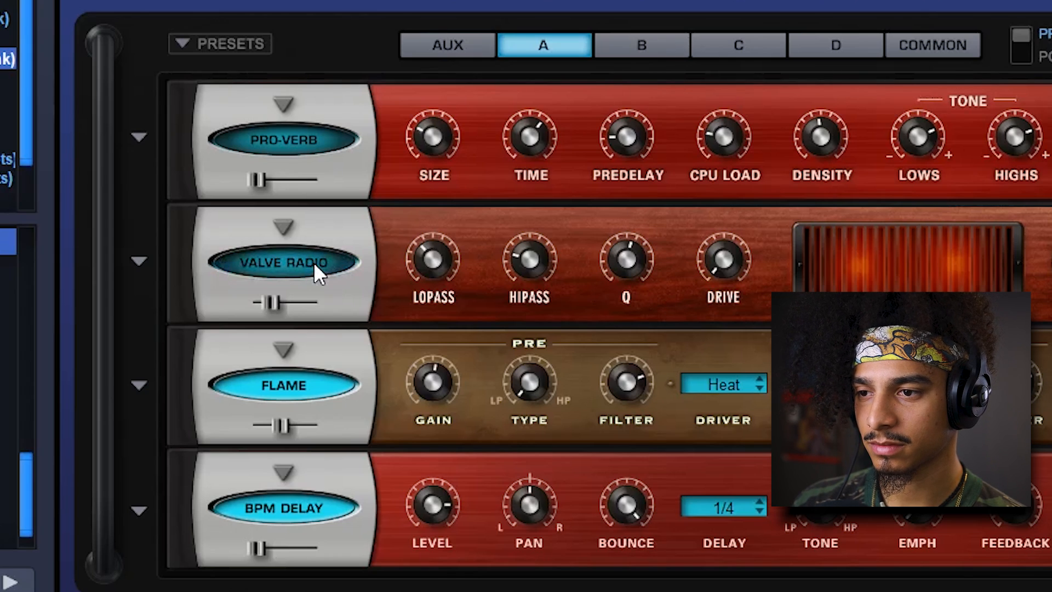
{"action": "left_click", "coordinate": [322, 386]}
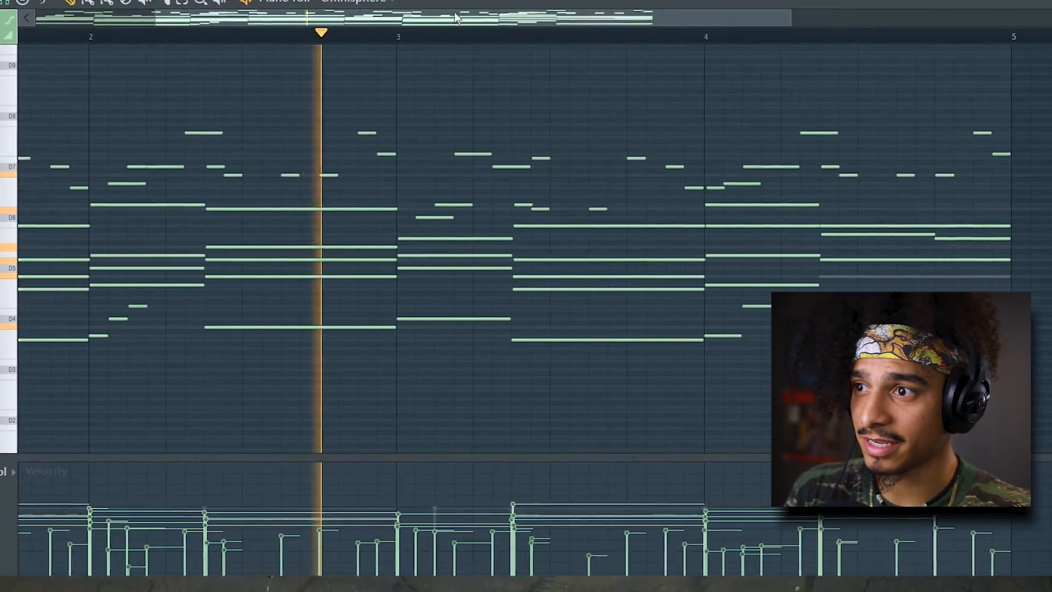
{"action": "left_click_drag", "start_coordinate": [457, 20], "coordinate": [262, 34]}
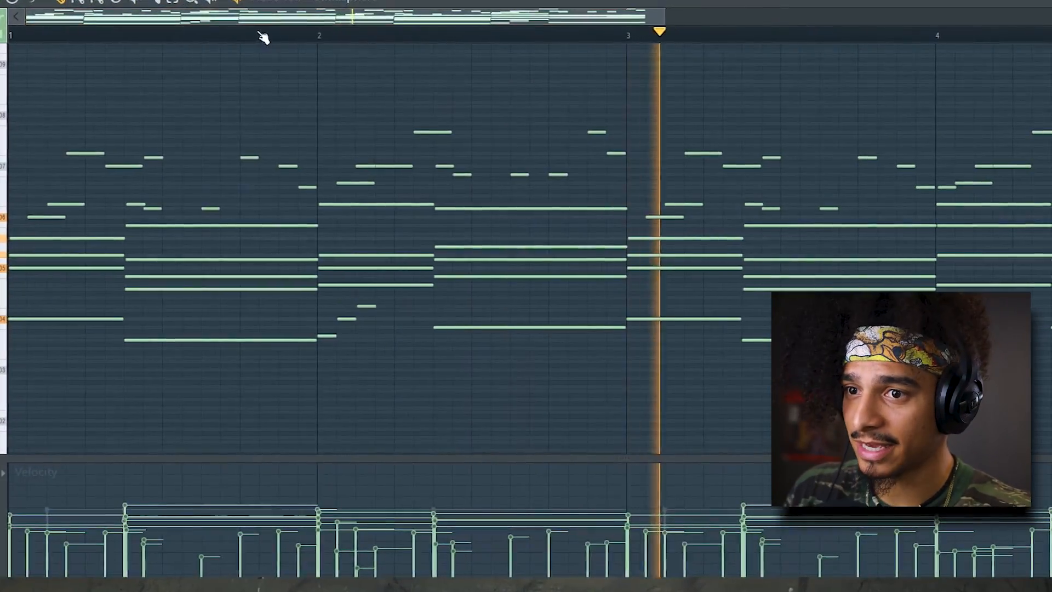
{"action": "scroll", "coordinate": [347, 82], "scroll_direction": "up", "scroll_amount": 1}
{"action": "scroll", "coordinate": [386, 115], "scroll_direction": "down", "scroll_amount": 2}
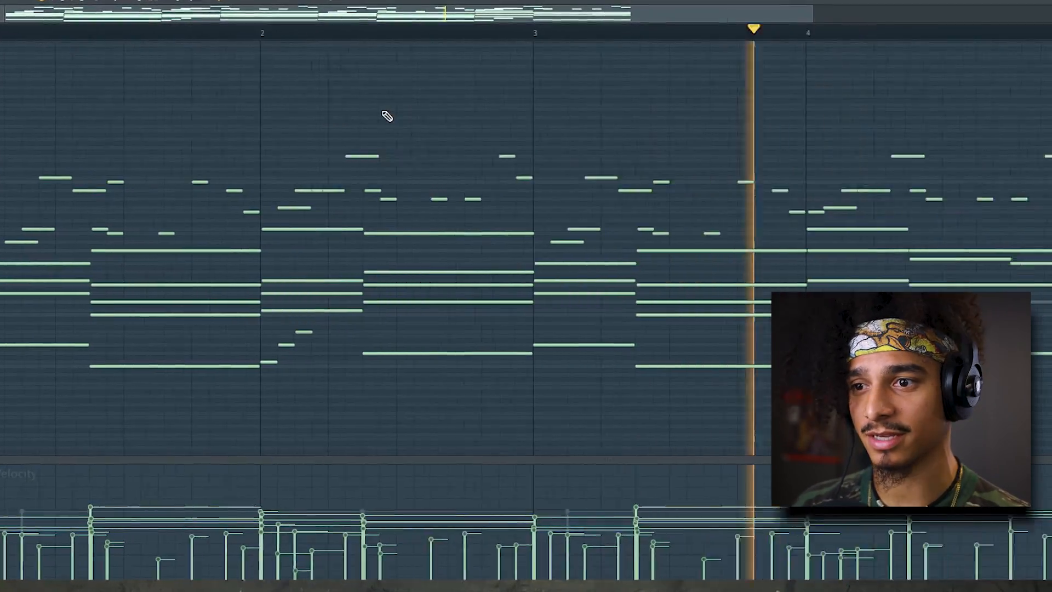
- Enter six-step D5, A4, A#4 and C5 notes in the new channel, starting A4 on bar 1's eleventh step and C5 on bar 2's seventh
{"action": "key", "text": "F6"}
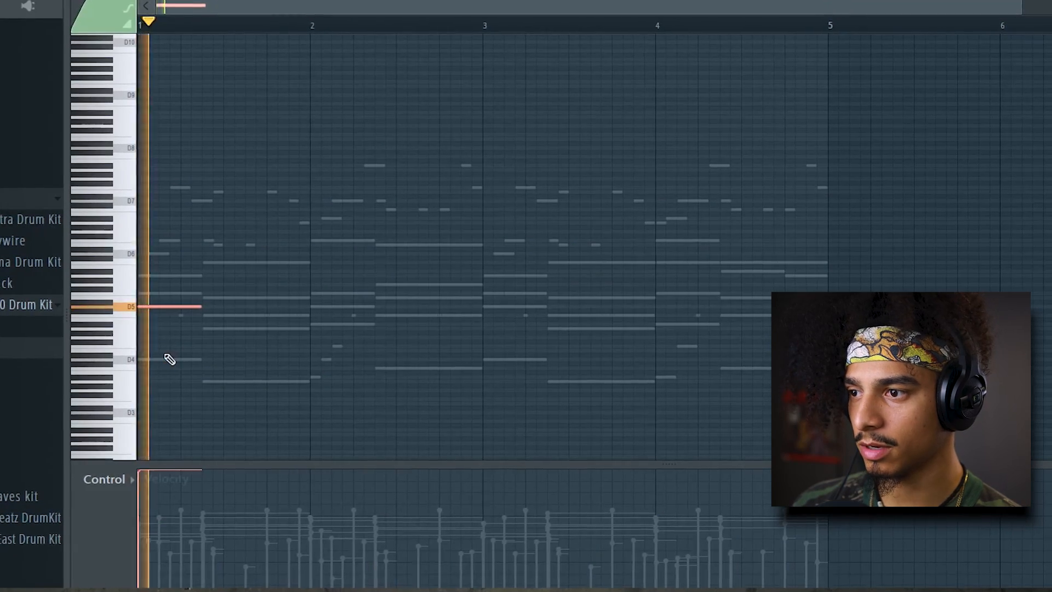
{"action": "scroll", "coordinate": [169, 356], "scroll_direction": "up", "scroll_amount": 3}
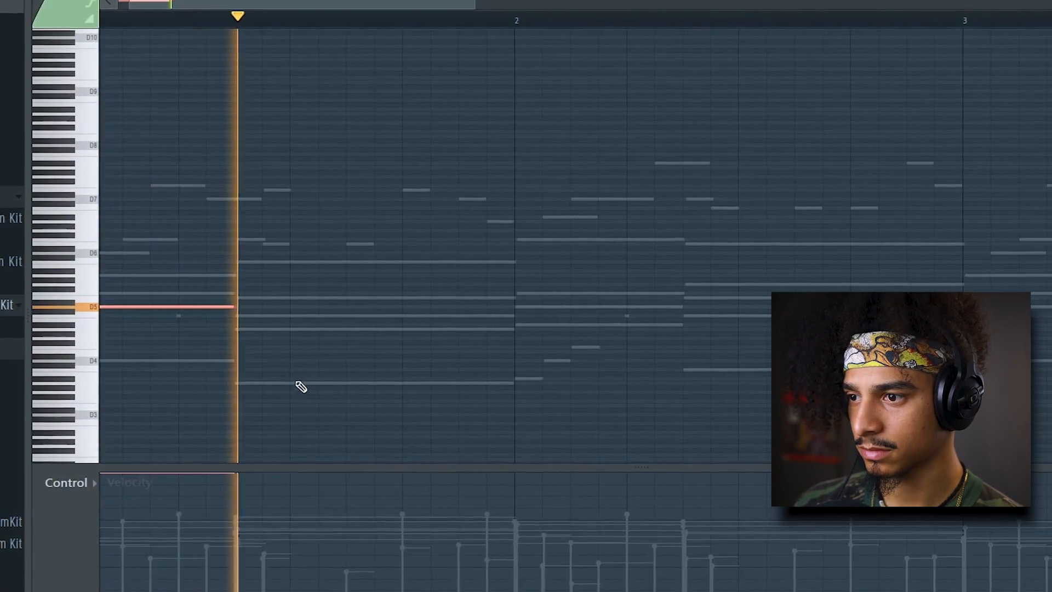
{"action": "left_click", "coordinate": [353, 383]}
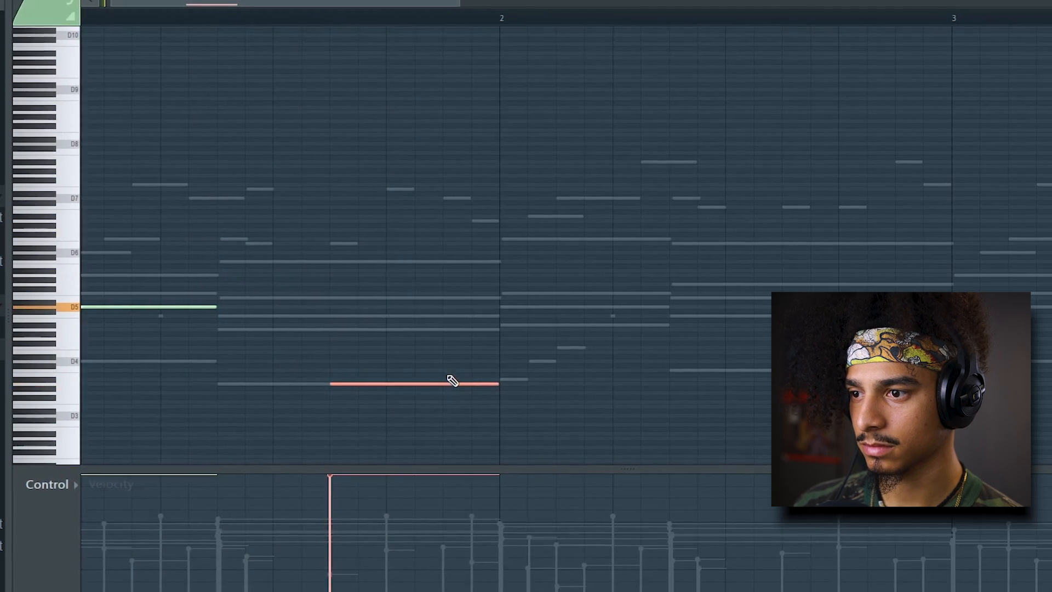
{"action": "key", "text": "ctrl+Up"}
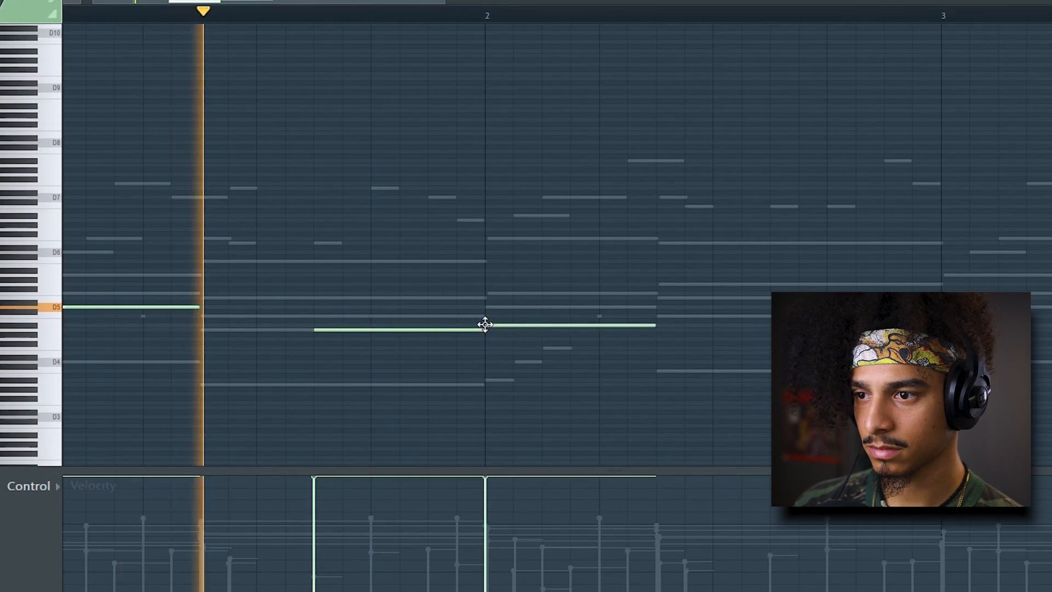
{"action": "scroll", "coordinate": [668, 342], "scroll_direction": "down", "scroll_amount": 1}
{"action": "left_click", "coordinate": [547, 372]}
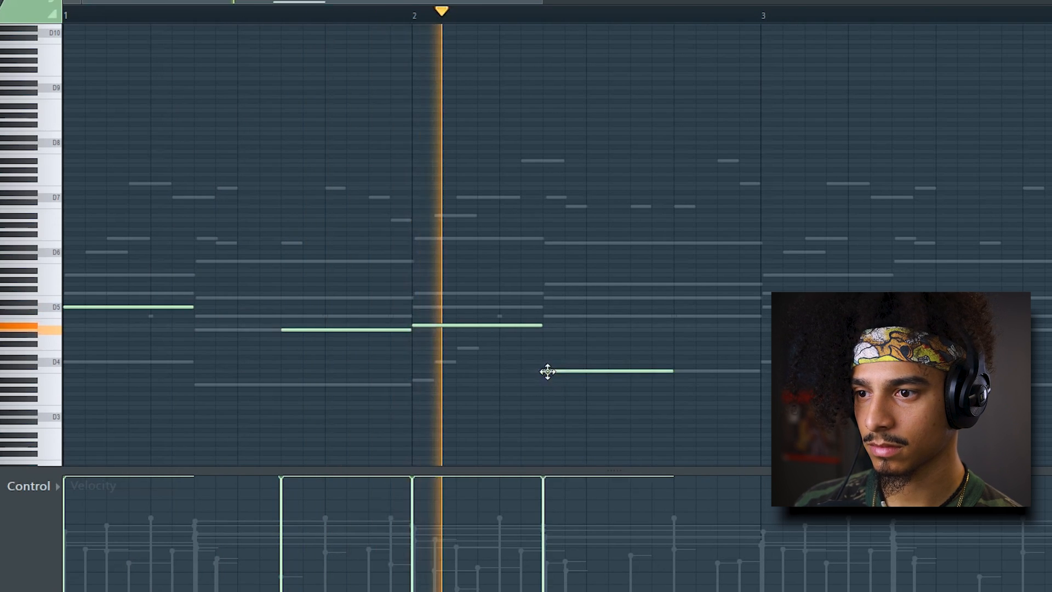
{"action": "key", "text": "ctrl+Up"}
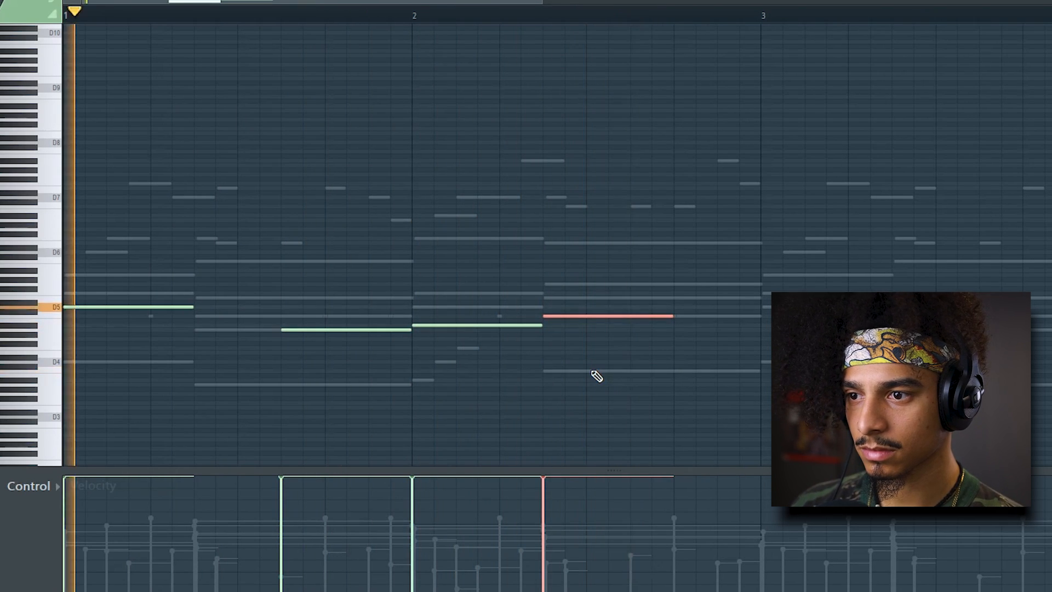
- Extend the C5 note to the end of bar 2, duplicate the phrase into bars 3 and 4, and play it back
{"action": "scroll", "coordinate": [634, 322], "scroll_direction": "down", "scroll_amount": 1}
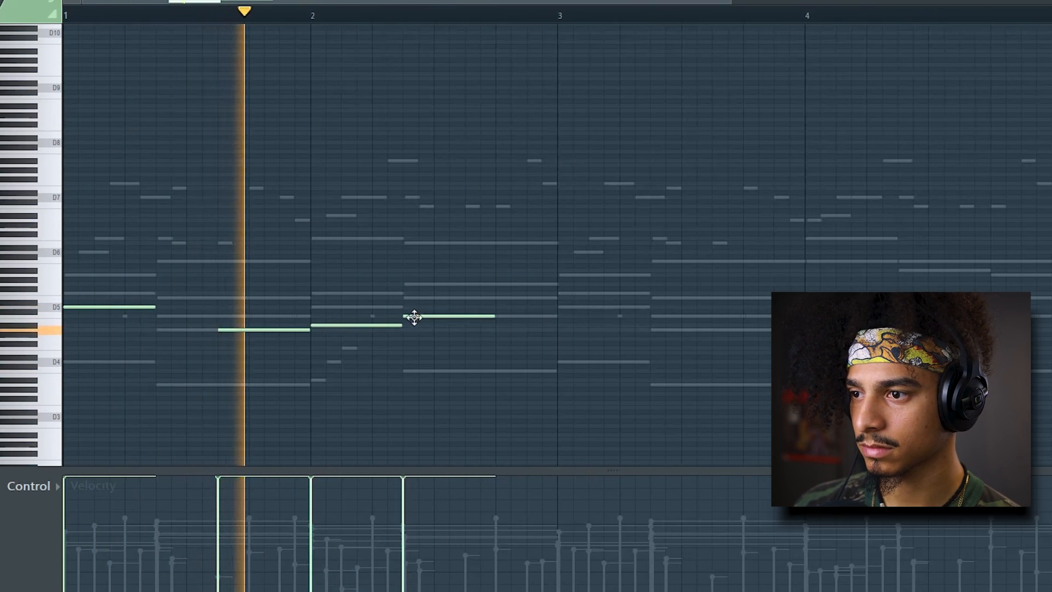
{"action": "scroll", "coordinate": [349, 357], "scroll_direction": "down", "scroll_amount": 1}
{"action": "scroll", "coordinate": [340, 355], "scroll_direction": "up", "scroll_amount": 2}
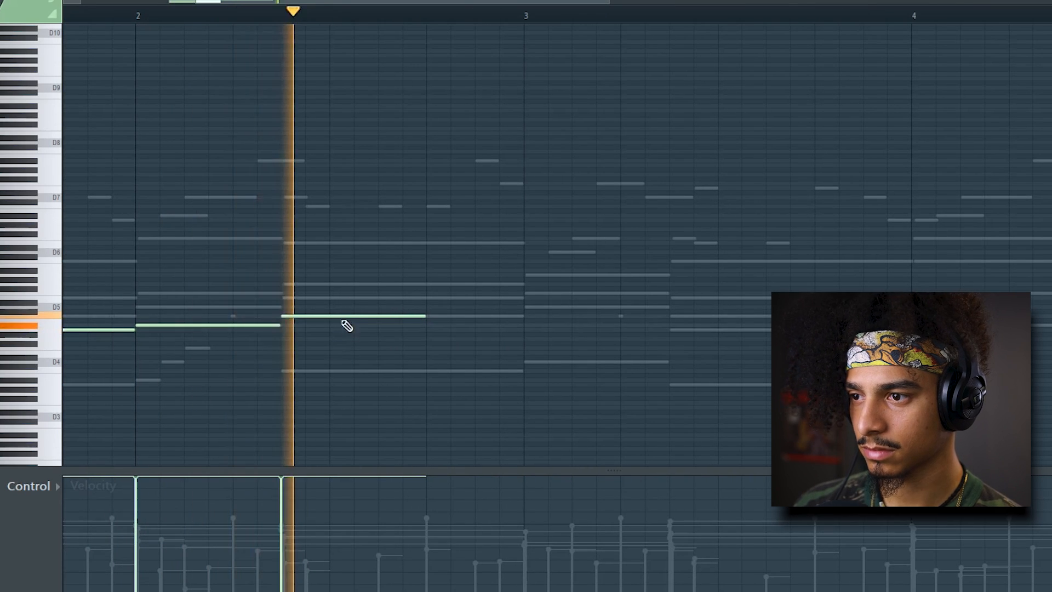
{"action": "scroll", "coordinate": [305, 310], "scroll_direction": "down", "scroll_amount": 1}
{"action": "key", "text": "space"}
{"action": "scroll", "coordinate": [139, 332], "scroll_direction": "up", "scroll_amount": 2}
{"action": "scroll", "coordinate": [139, 332], "scroll_direction": "down", "scroll_amount": 4}
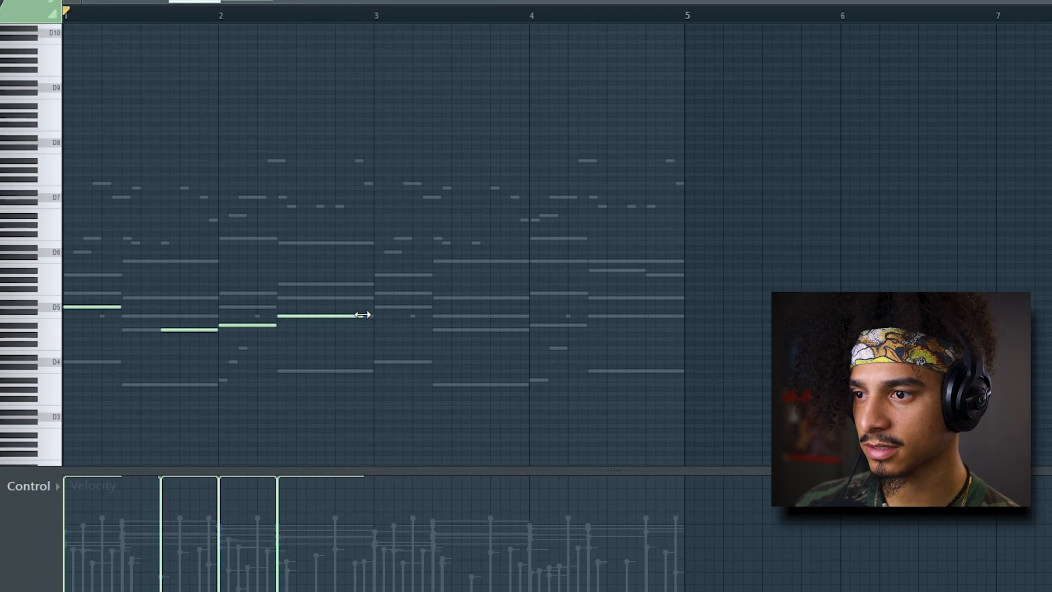
{"action": "key", "text": "ctrl+b"}
{"action": "left_click", "coordinate": [221, 157], "text": "ctrl"}
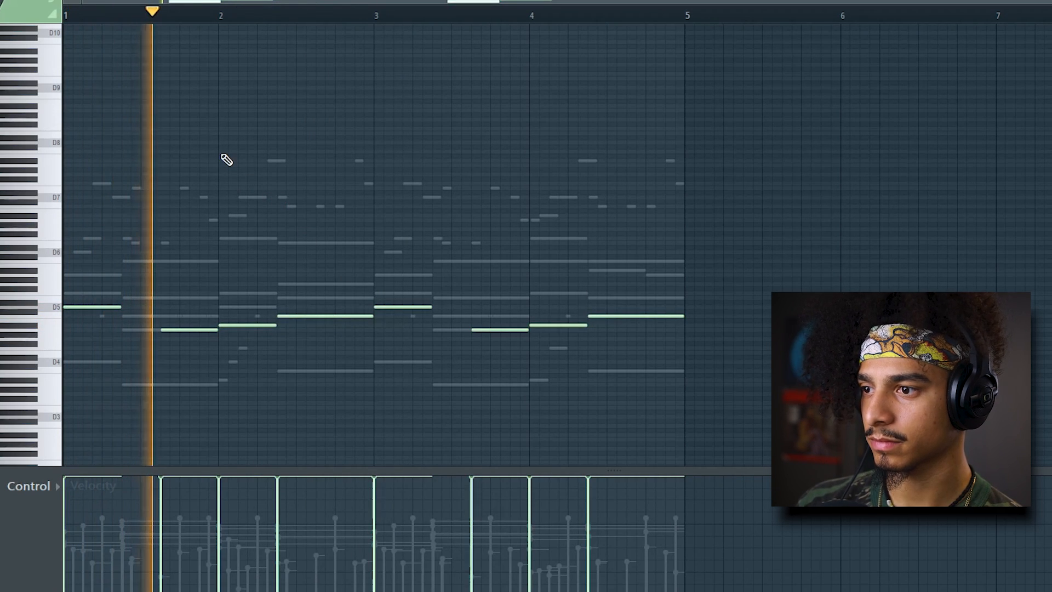
- In bar 4, replace A#4 with two three-step A#5 notes, and split C5 at the eleventh step, raising its second part to C6
{"action": "scroll", "coordinate": [207, 263], "scroll_direction": "up", "scroll_amount": 3}
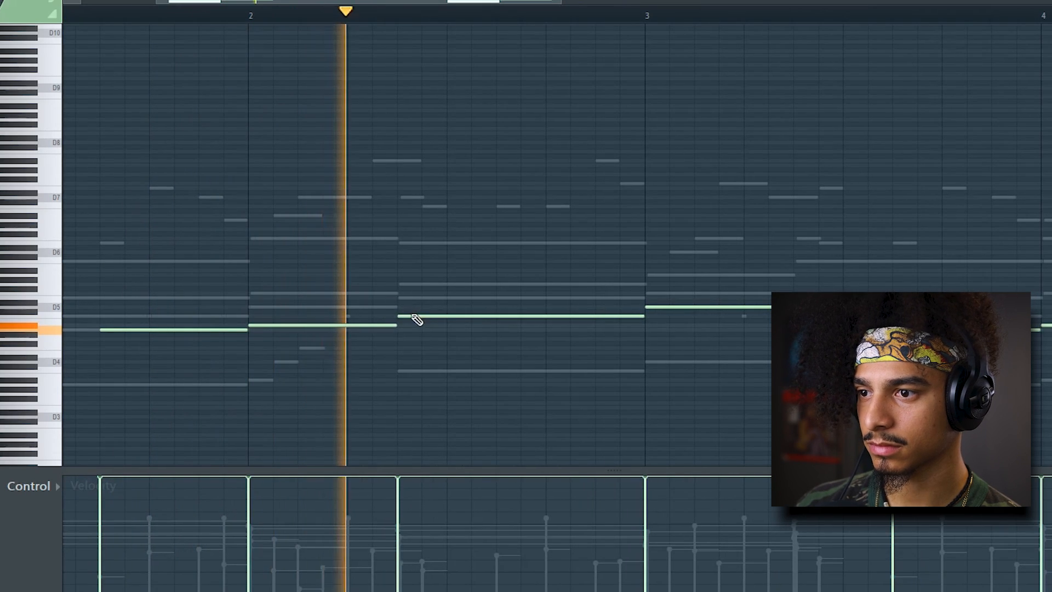
{"action": "scroll", "coordinate": [475, 192], "scroll_direction": "down", "scroll_amount": 3}
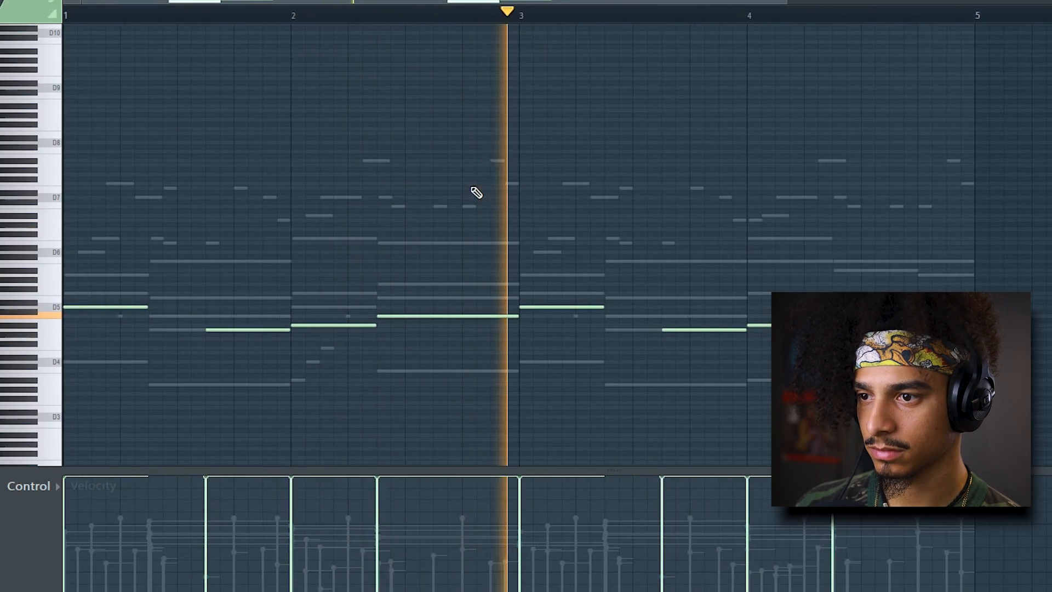
{"action": "scroll", "coordinate": [539, 274], "scroll_direction": "up", "scroll_amount": 2}
{"action": "scroll", "coordinate": [658, 361], "scroll_direction": "down", "scroll_amount": 2}
{"action": "scroll", "coordinate": [657, 359], "scroll_direction": "up", "scroll_amount": 3}
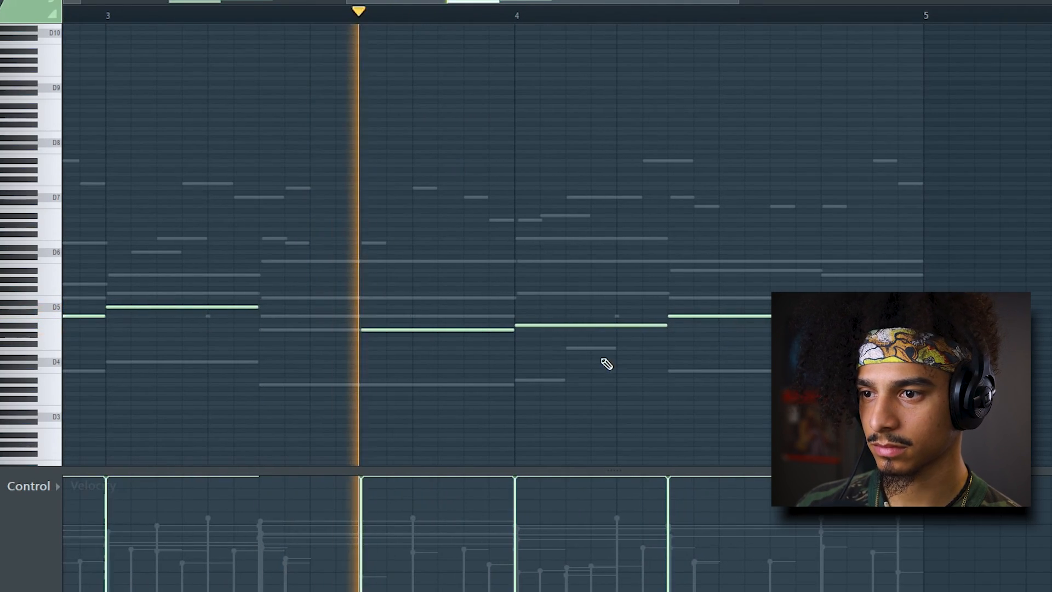
{"action": "left_click", "coordinate": [523, 22]}
{"action": "scroll", "coordinate": [526, 25], "scroll_direction": "up", "scroll_amount": 2}
{"action": "key", "text": "space"}
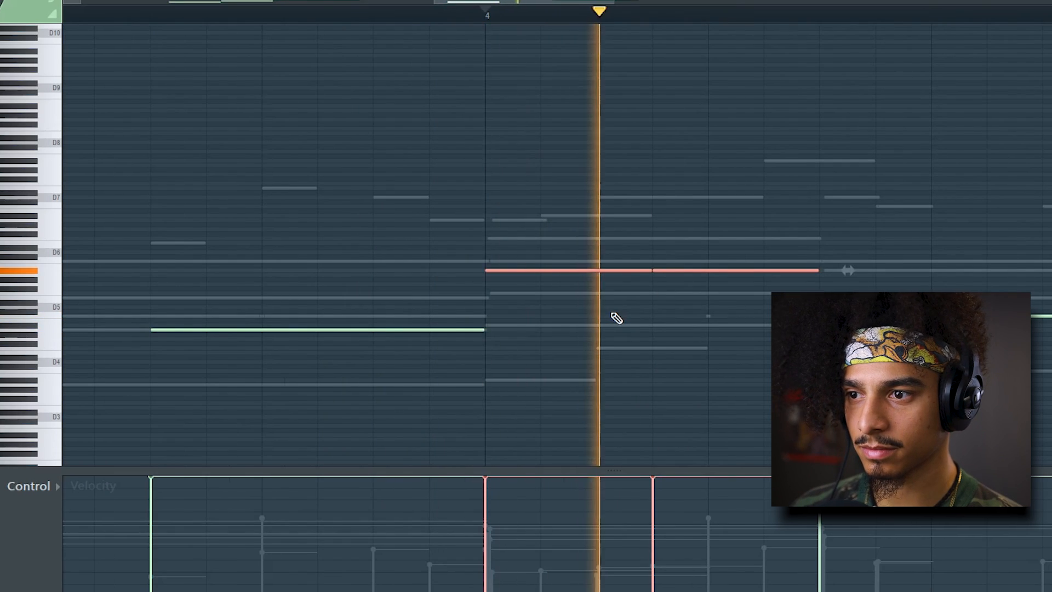
{"action": "scroll", "coordinate": [663, 314], "scroll_direction": "down", "scroll_amount": 2}
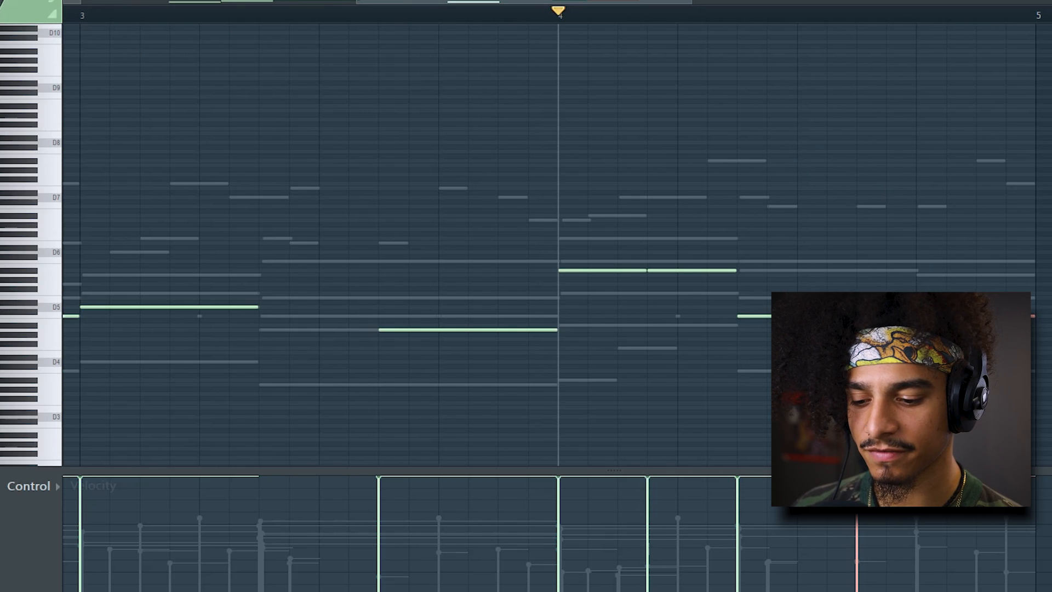
{"action": "key", "text": "space"}
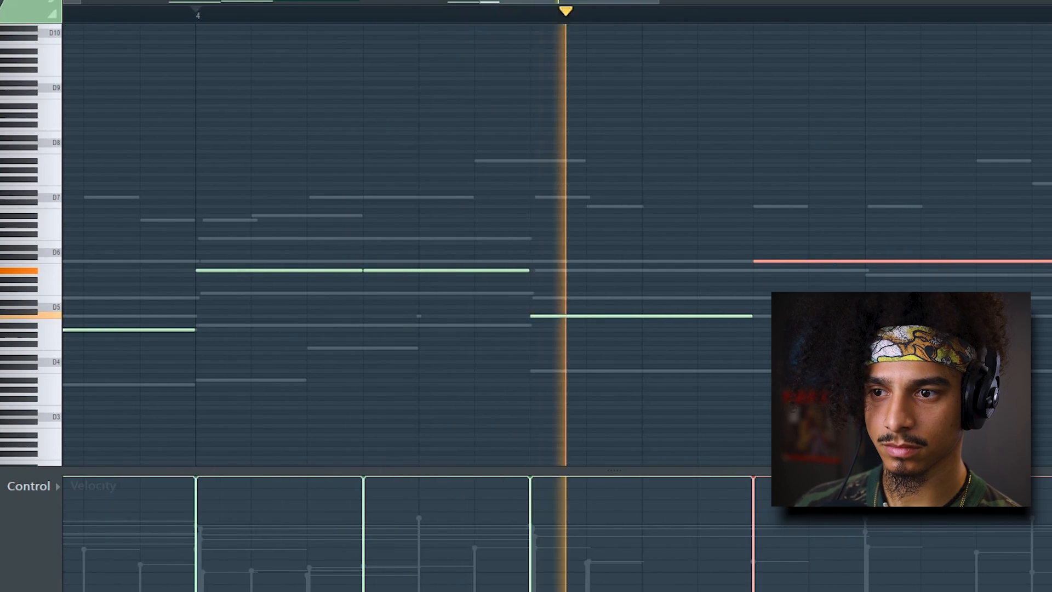
- Increase the fade-out (Out) of the VGN Quckie - Snap sample, play the pattern to audition it, and close the sample's settings
{"action": "scroll", "coordinate": [404, 216], "scroll_direction": "down", "scroll_amount": 4}
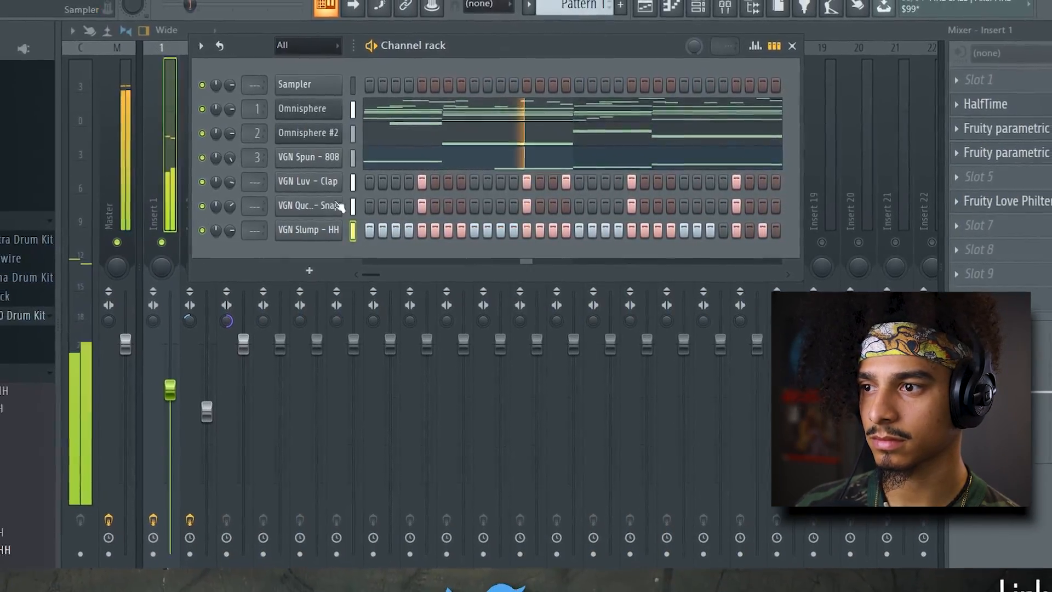
{"action": "left_click", "coordinate": [297, 204]}
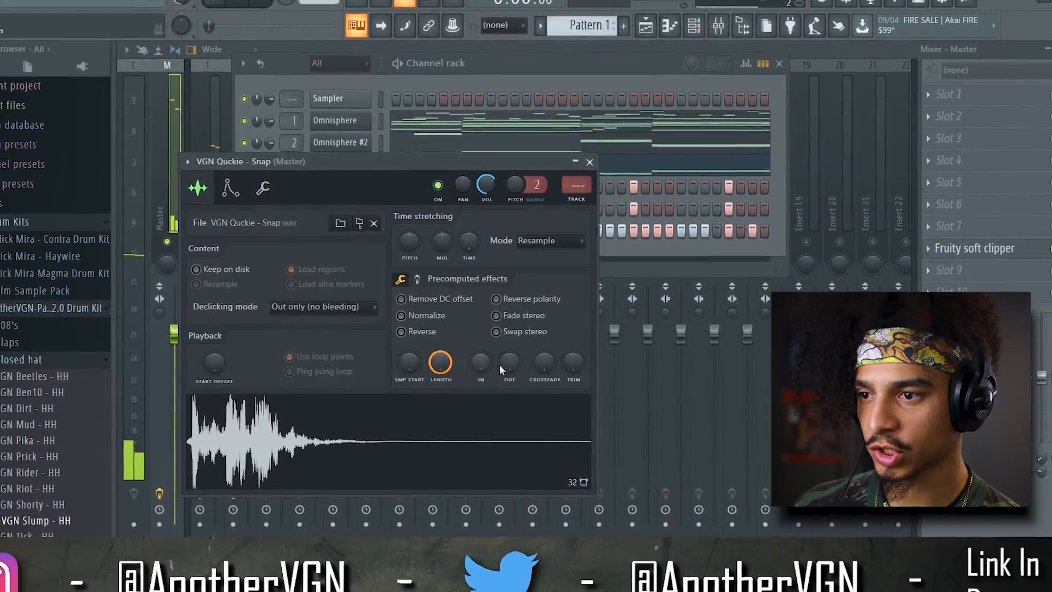
{"action": "left_click_drag", "start_coordinate": [508, 366], "coordinate": [508, 351]}
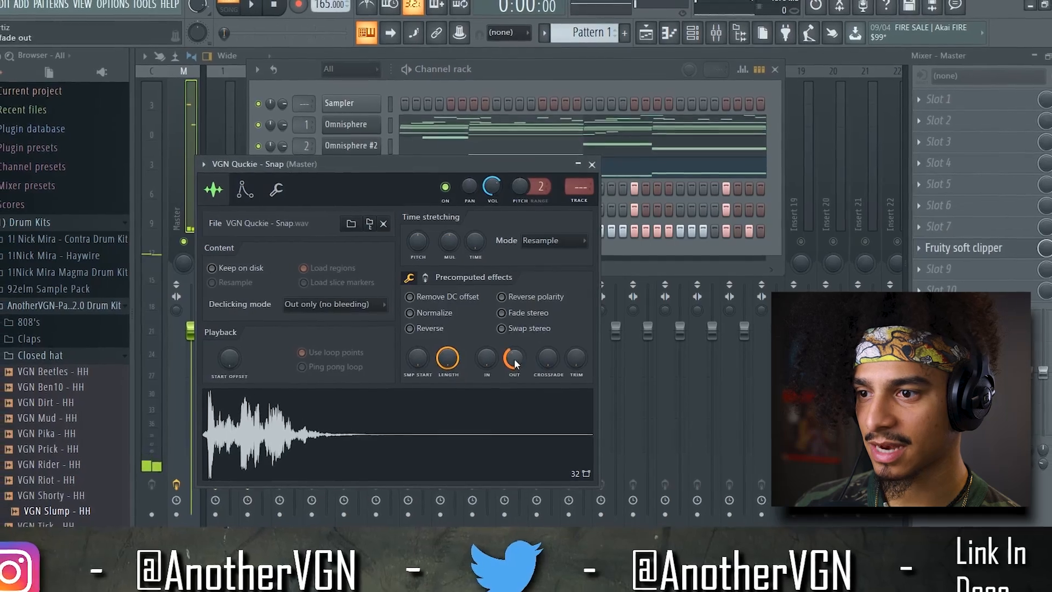
{"action": "left_click", "coordinate": [321, 361]}
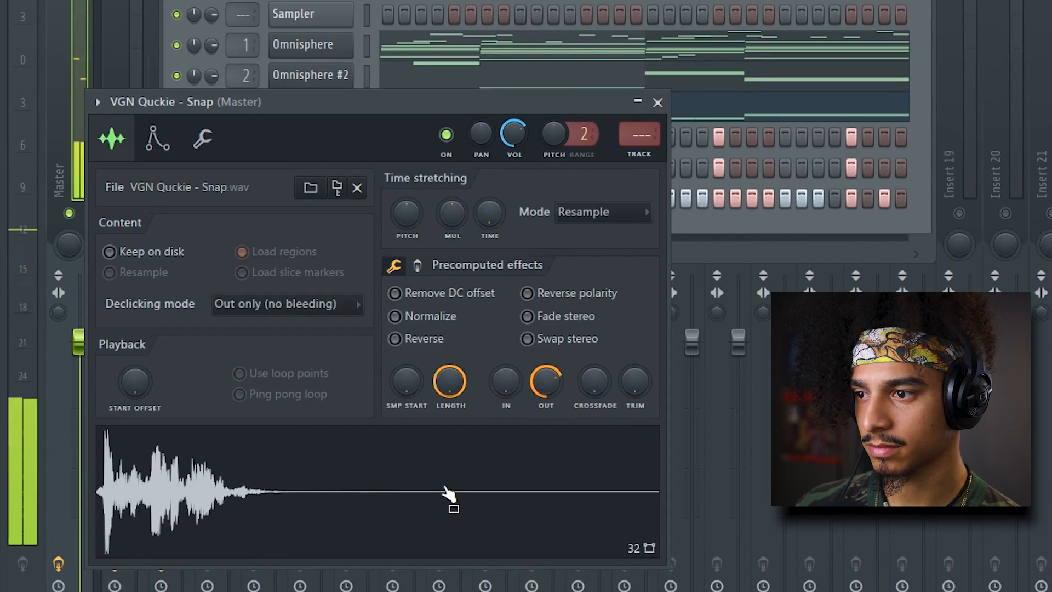
{"action": "key", "text": "space"}
{"action": "left_click", "coordinate": [657, 103]}
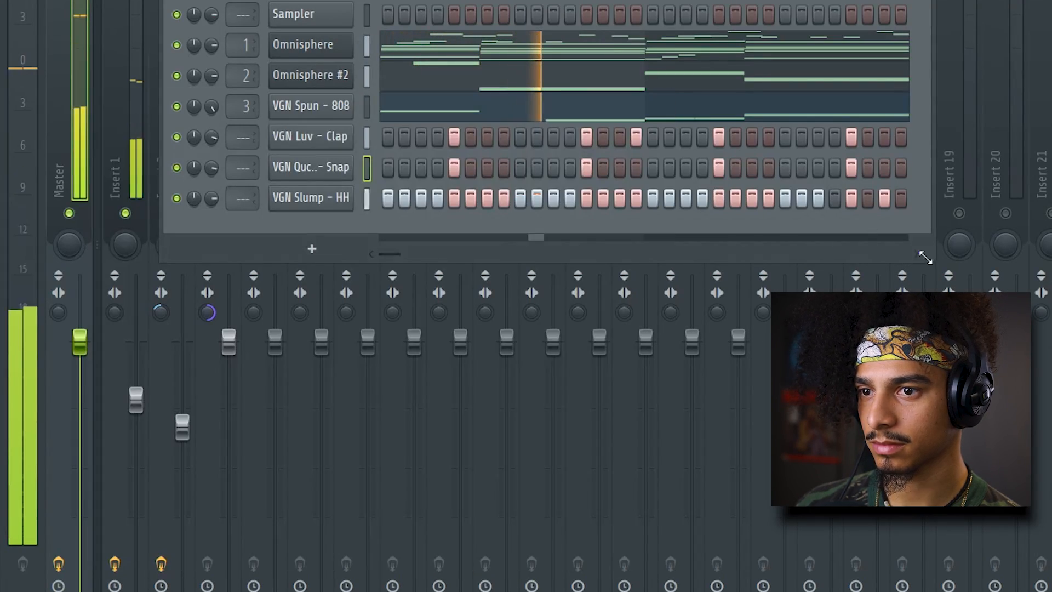
- Widen the channel rack to show more steps and check the pattern's later bars
{"action": "left_click_drag", "start_coordinate": [945, 258], "coordinate": [1051, 259]}
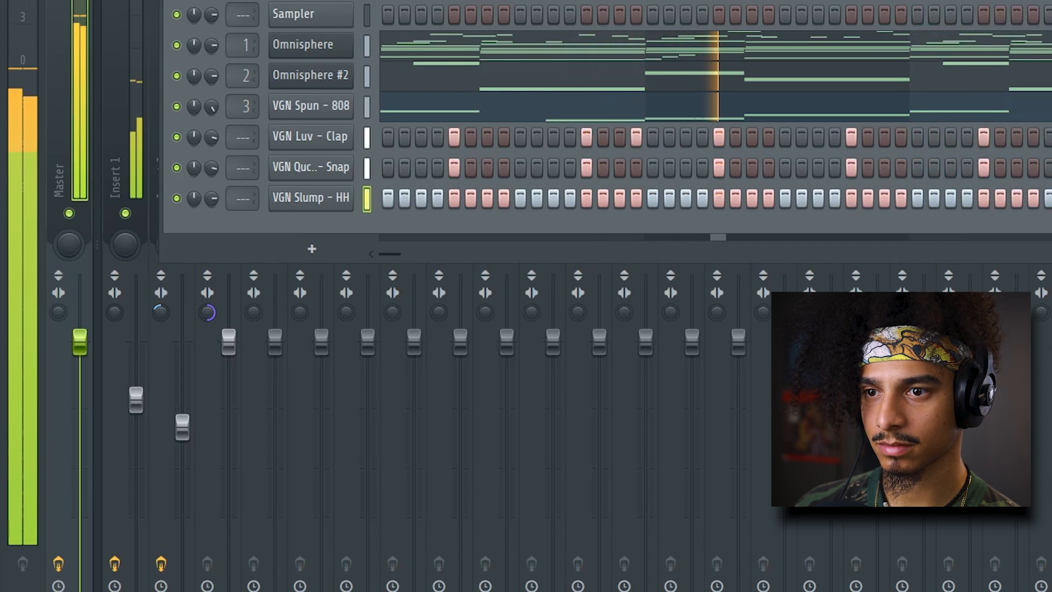
{"action": "left_click_drag", "start_coordinate": [394, 254], "coordinate": [414, 264]}
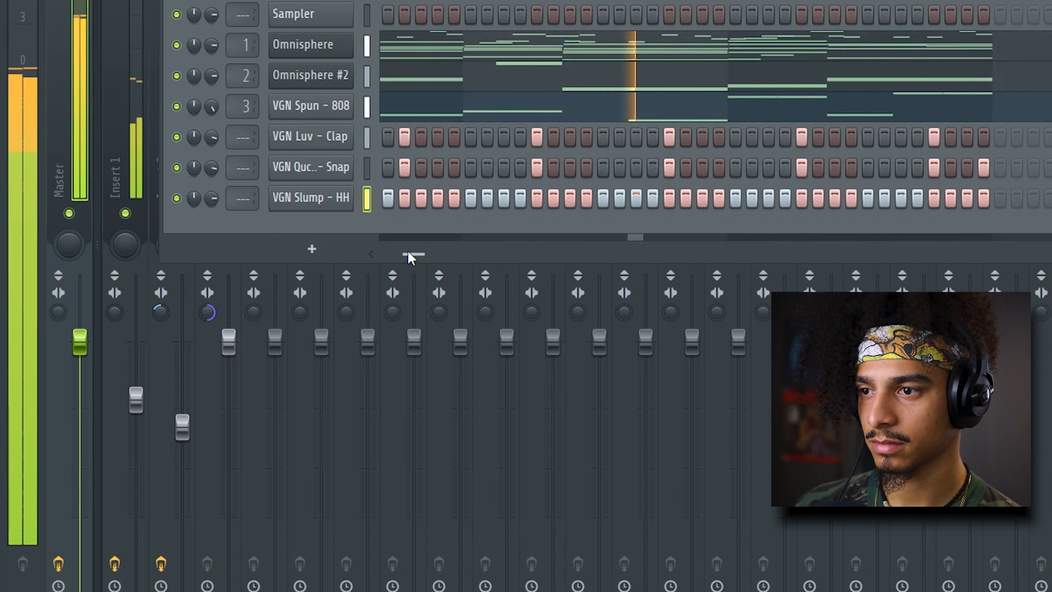
{"action": "left_click_drag", "start_coordinate": [411, 258], "coordinate": [293, 272]}
- Slice the kick notes at bar 2's eleventh step and bar 3's twelfth step, and clear the kicks from bar 4's first six steps
{"action": "left_click_drag", "start_coordinate": [510, 0], "coordinate": [535, 16]}
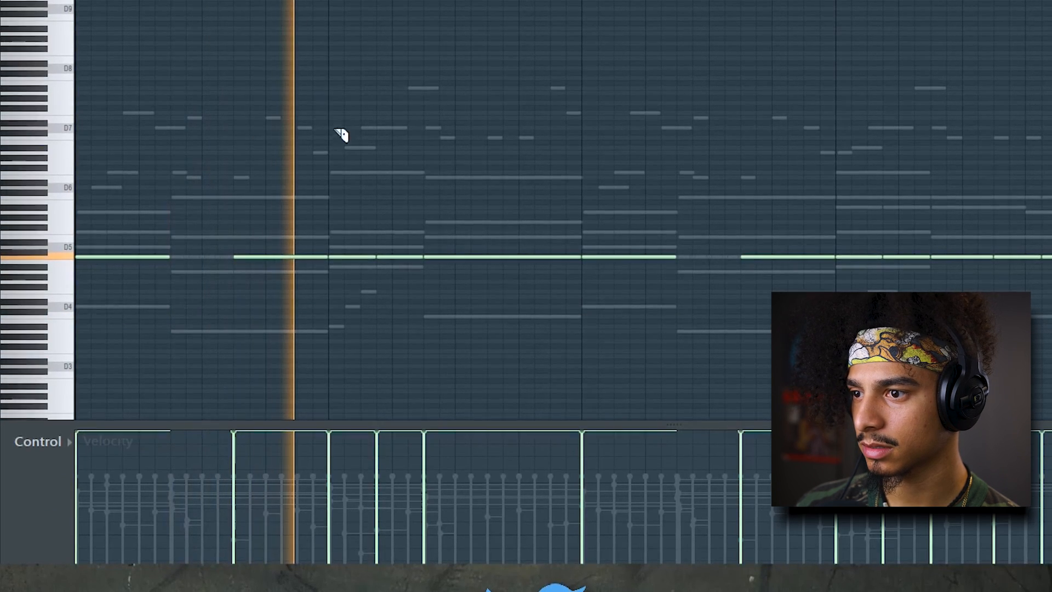
{"action": "left_click_drag", "start_coordinate": [563, 283], "coordinate": [562, 241]}
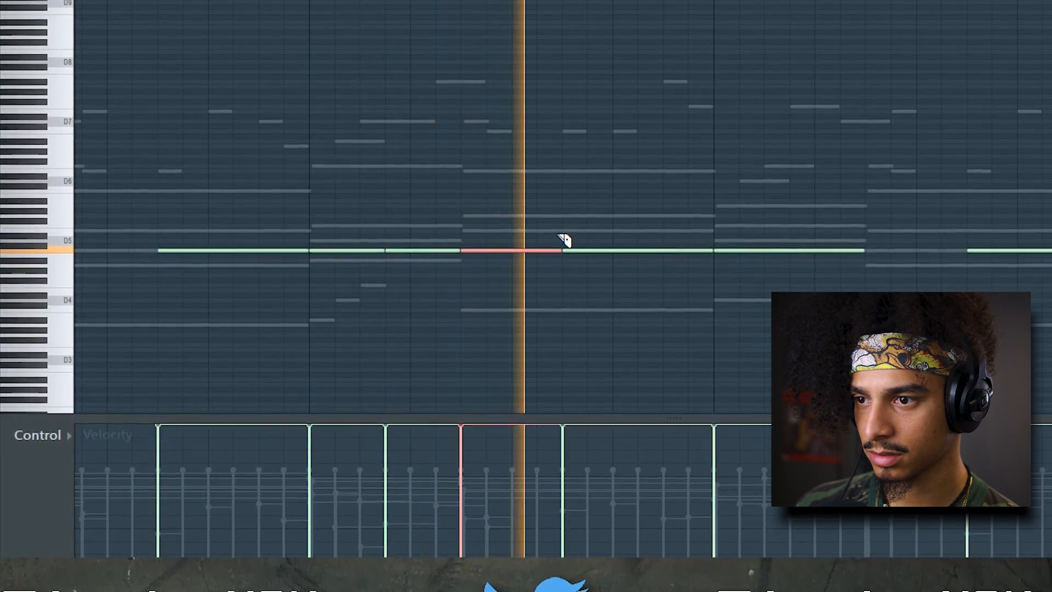
{"action": "scroll", "coordinate": [661, 259], "scroll_direction": "down", "scroll_amount": 4}
{"action": "scroll", "coordinate": [663, 263], "scroll_direction": "up", "scroll_amount": 4}
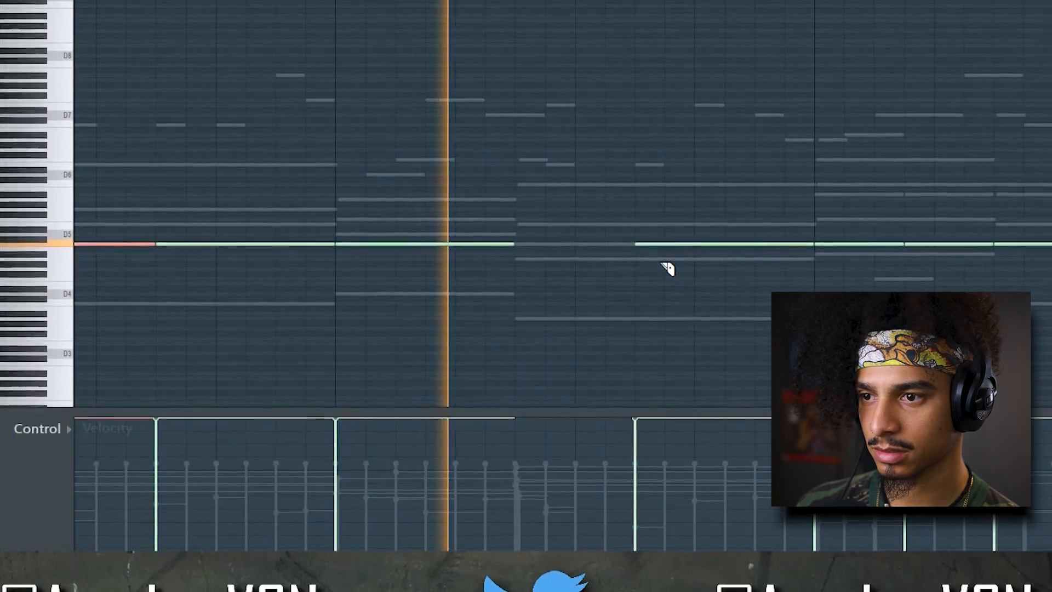
{"action": "left_click_drag", "start_coordinate": [665, 264], "coordinate": [664, 215]}
{"action": "scroll", "coordinate": [664, 215], "scroll_direction": "down", "scroll_amount": 4}
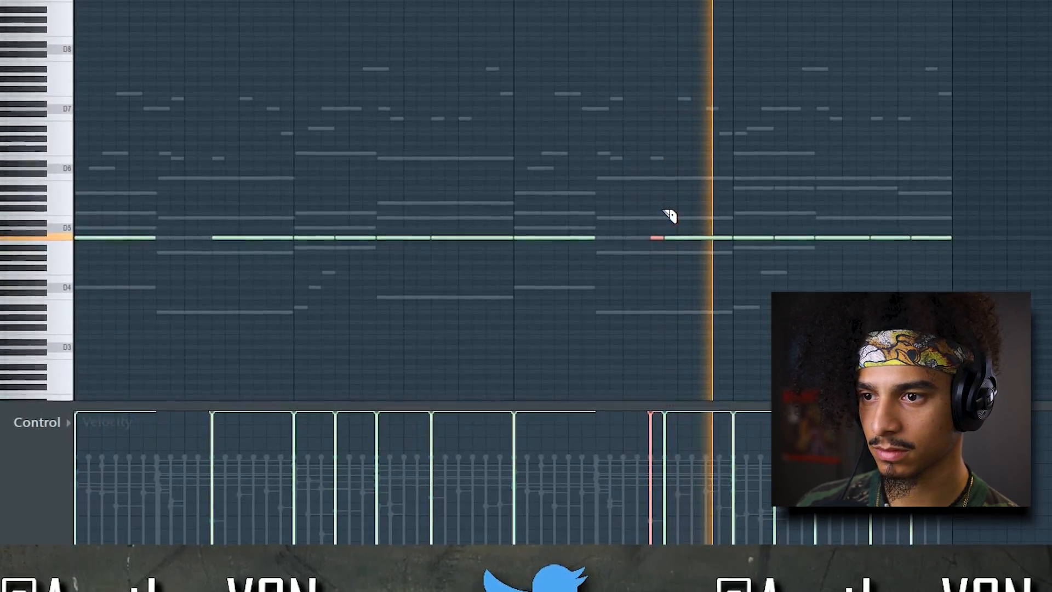
{"action": "scroll", "coordinate": [826, 256], "scroll_direction": "up", "scroll_amount": 2}
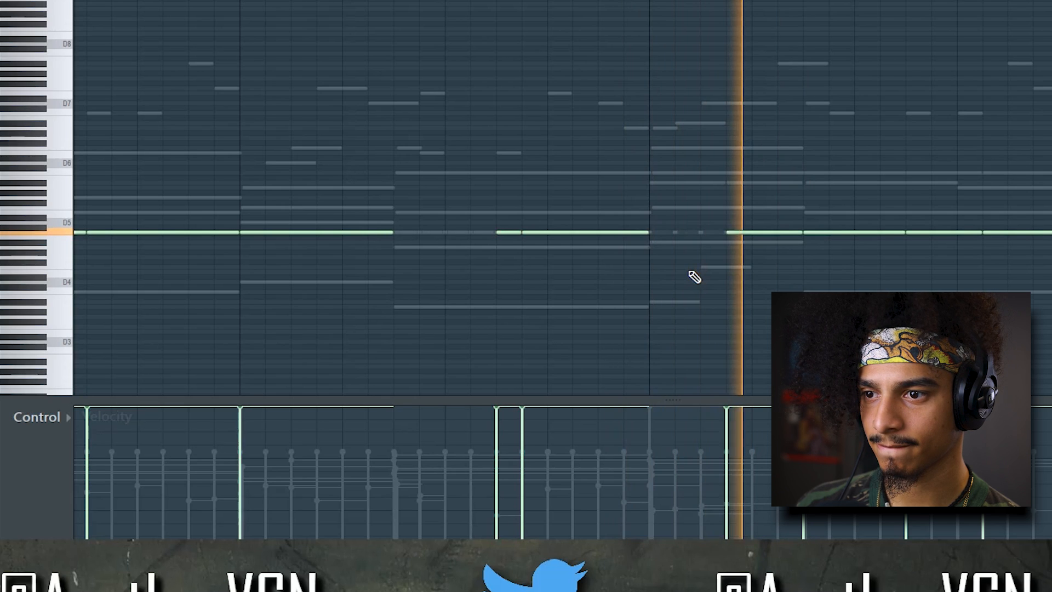
{"action": "scroll", "coordinate": [771, 278], "scroll_direction": "down", "scroll_amount": 3}
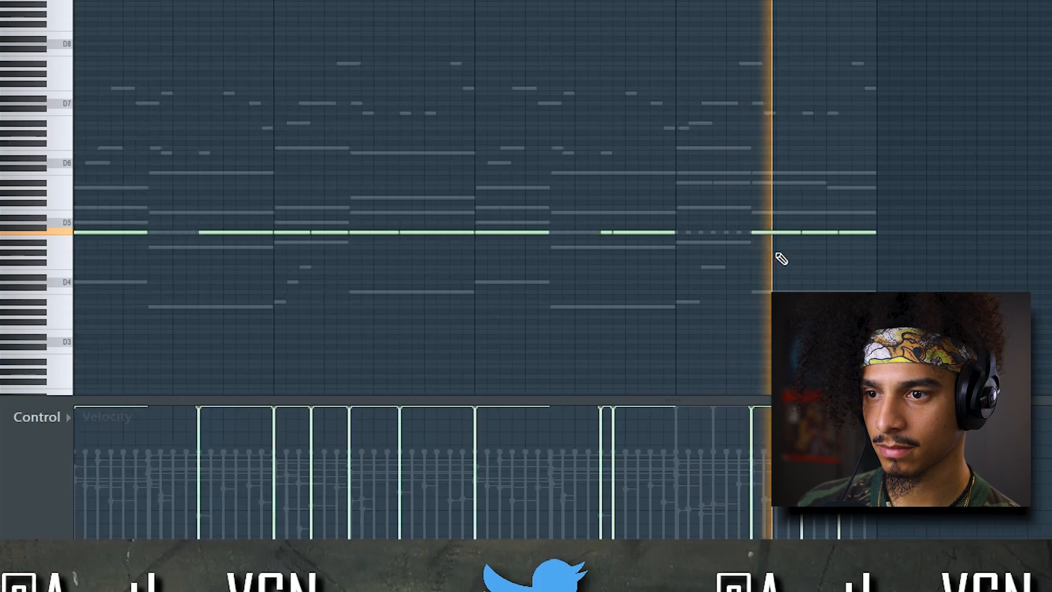
{"action": "scroll", "coordinate": [838, 262], "scroll_direction": "up", "scroll_amount": 3}
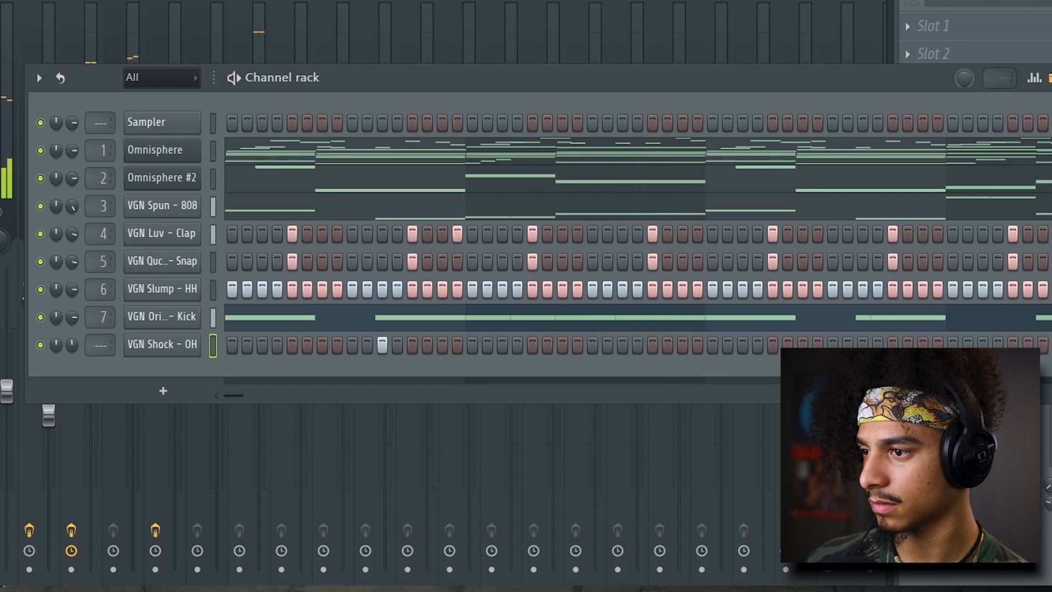
- Assign the VGN Shock - OH, VGN Cycle - OH and VGN Caw -FX channels to free mixer tracks
{"action": "left_click_drag", "start_coordinate": [38, 72], "coordinate": [225, 366]}
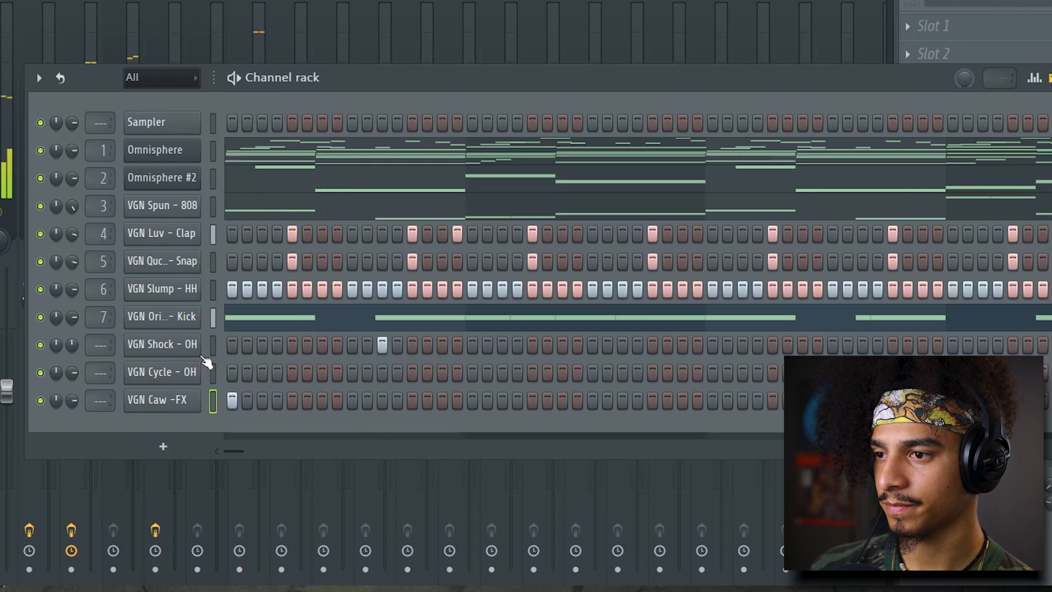
{"action": "left_click", "coordinate": [38, 78]}
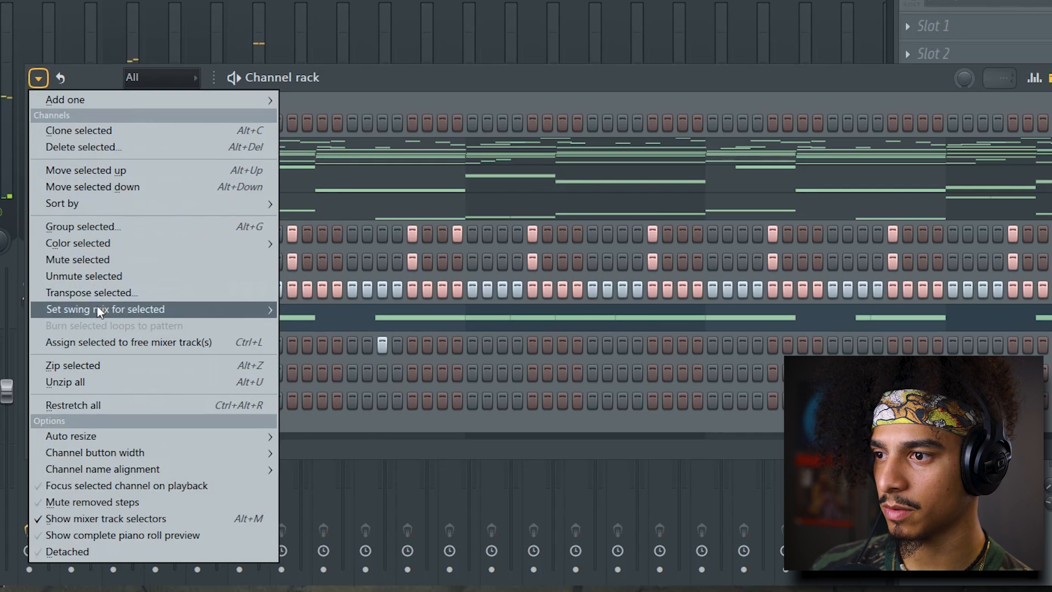
{"action": "left_click", "coordinate": [97, 342]}
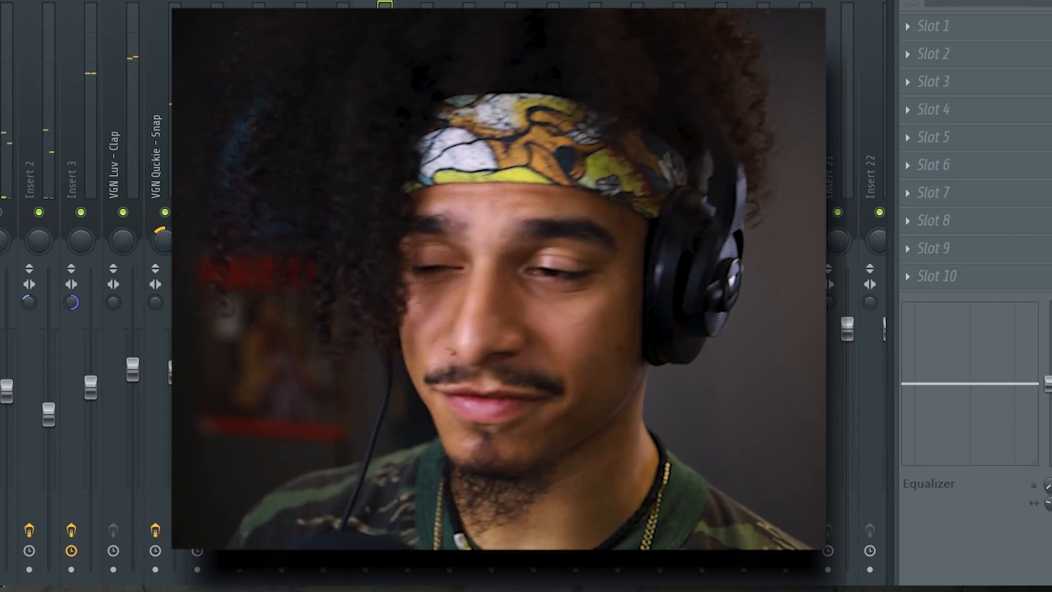
- Add ValhallaVintageVerb to slot 4 of the VGN Caw -FX mixer track, with HighCut at 8200 Hz and LowCut at 1500 Hz
{"action": "left_click", "coordinate": [1024, 111]}
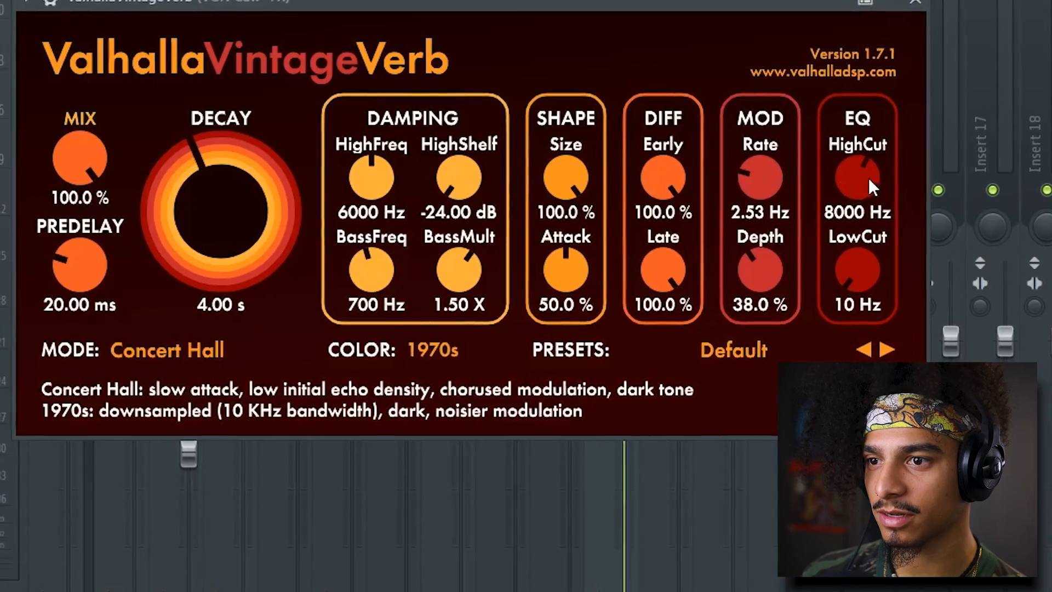
{"action": "left_click_drag", "start_coordinate": [869, 178], "coordinate": [872, 173]}
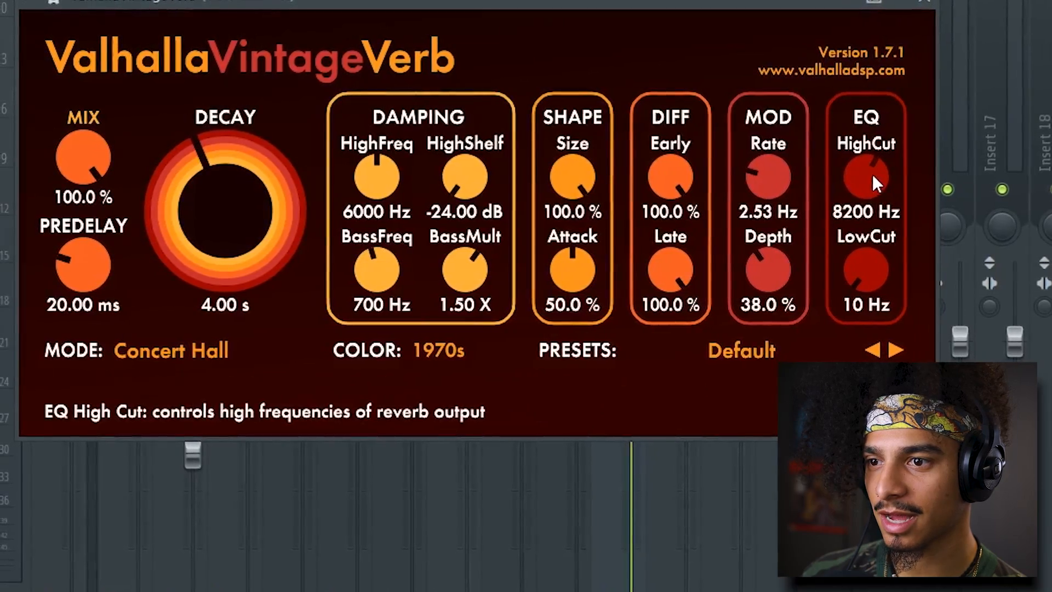
{"action": "left_click_drag", "start_coordinate": [879, 268], "coordinate": [878, 236]}
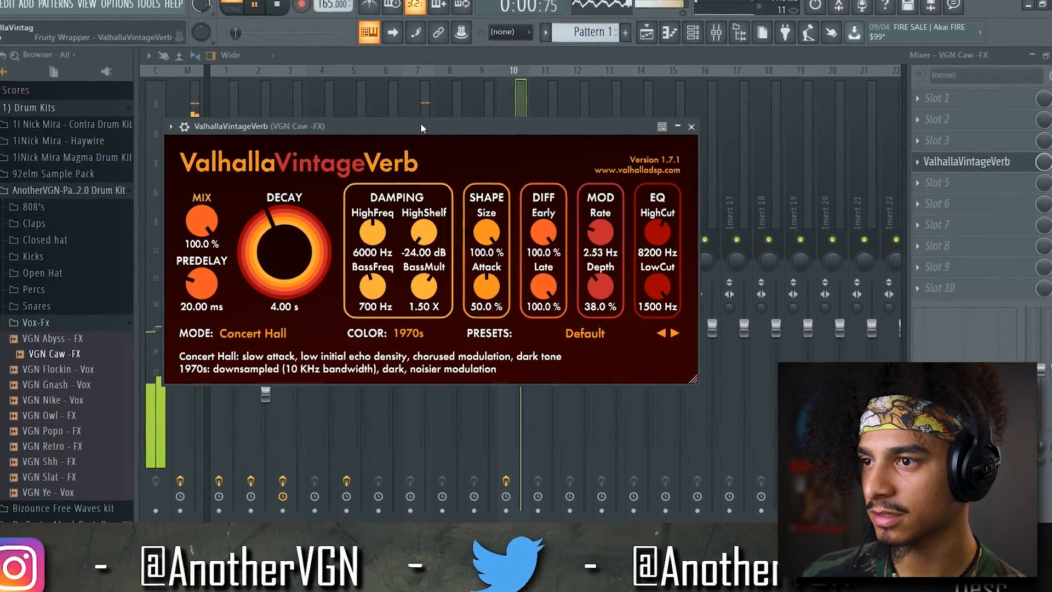
{"action": "left_click_drag", "start_coordinate": [420, 125], "coordinate": [824, 102]}
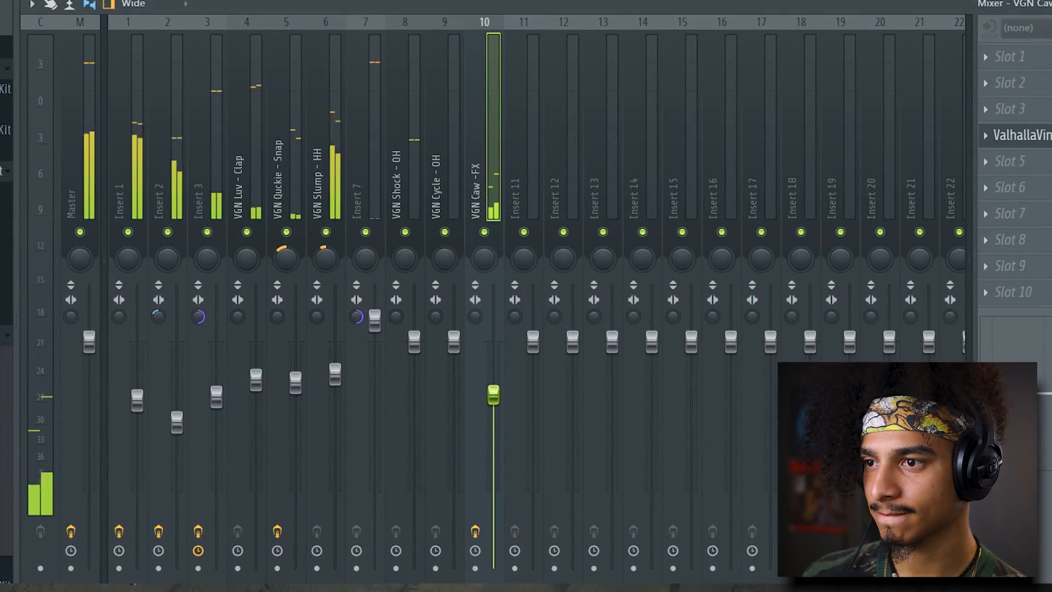
- In the hi-hat's piano roll, lower the velocity of the longer D4 note within bar 1's sixth step
{"action": "key", "text": "F6"}
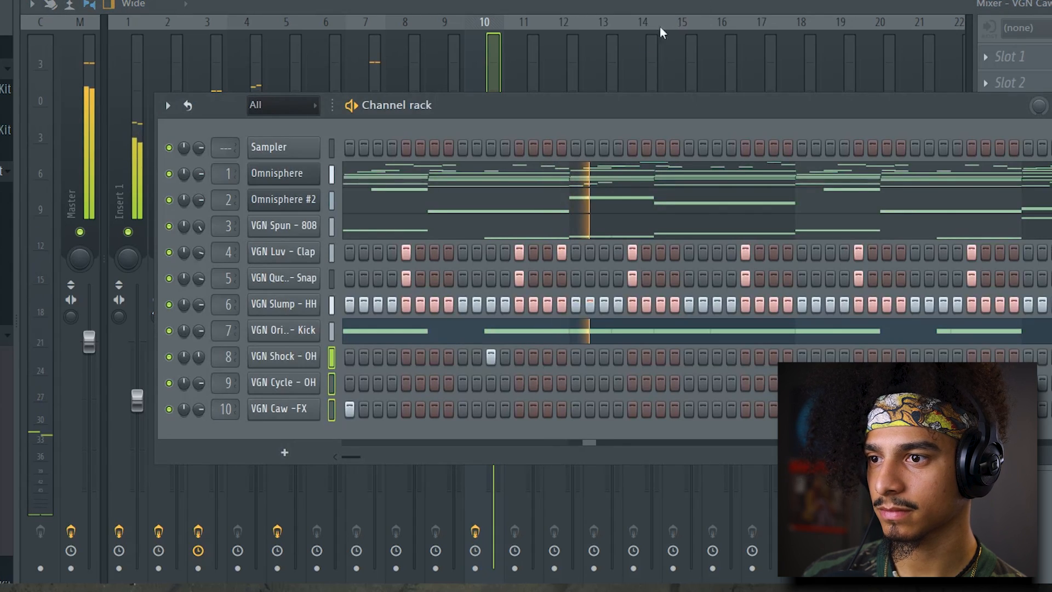
{"action": "key", "text": "F6"}
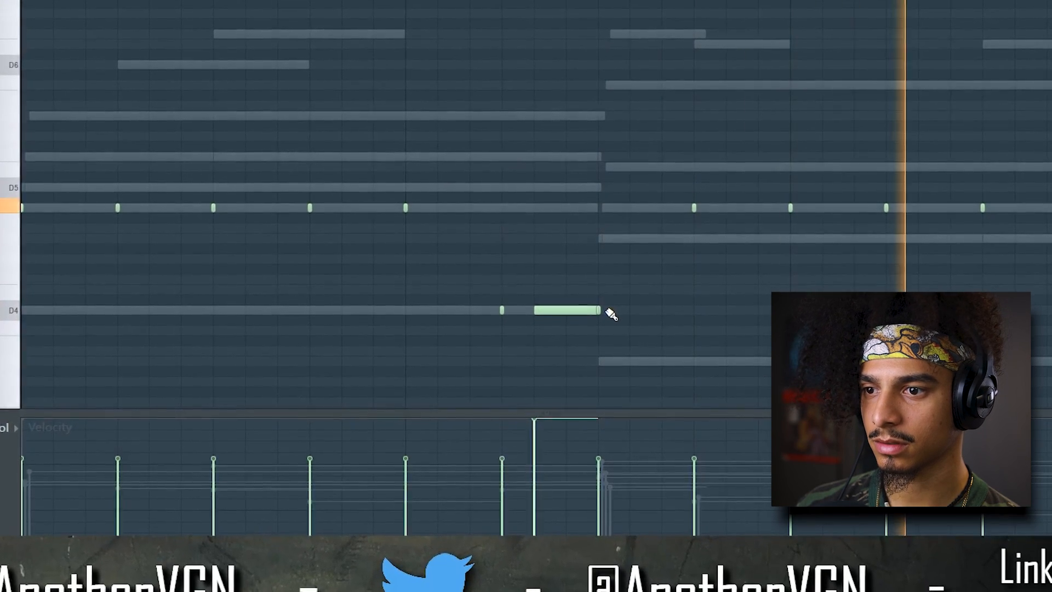
{"action": "left_click_drag", "start_coordinate": [536, 428], "coordinate": [549, 480]}
{"action": "scroll", "coordinate": [603, 304], "scroll_direction": "down", "scroll_amount": 2}
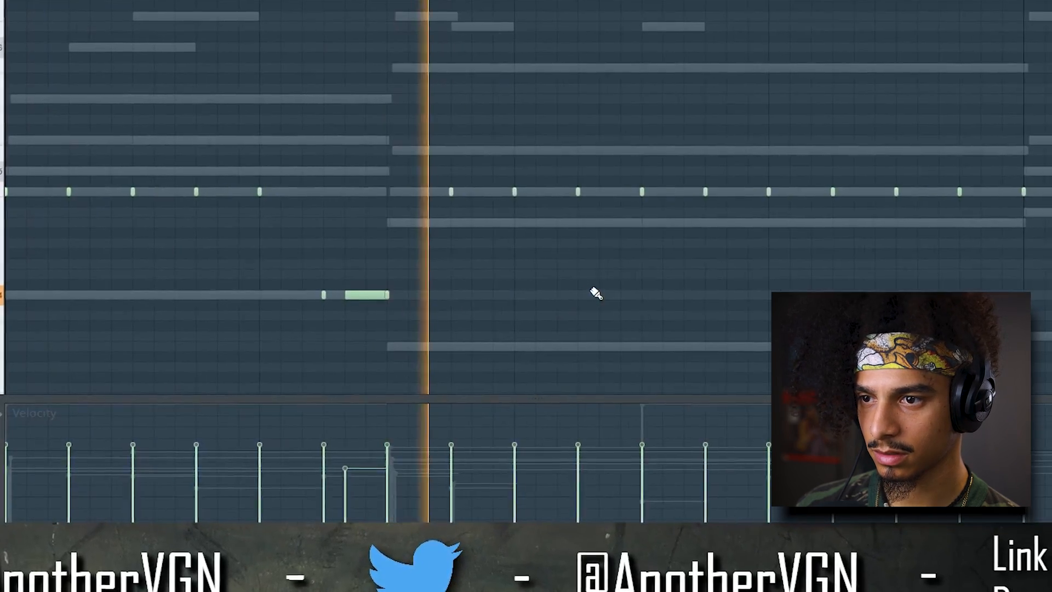
{"action": "scroll", "coordinate": [478, 286], "scroll_direction": "up", "scroll_amount": 2}
- Replace the C5 hi-hat hit on bar 1's eighth step with an F4 note a third of a step long
{"action": "left_click", "coordinate": [485, 264]}
{"action": "left_click", "coordinate": [541, 273]}
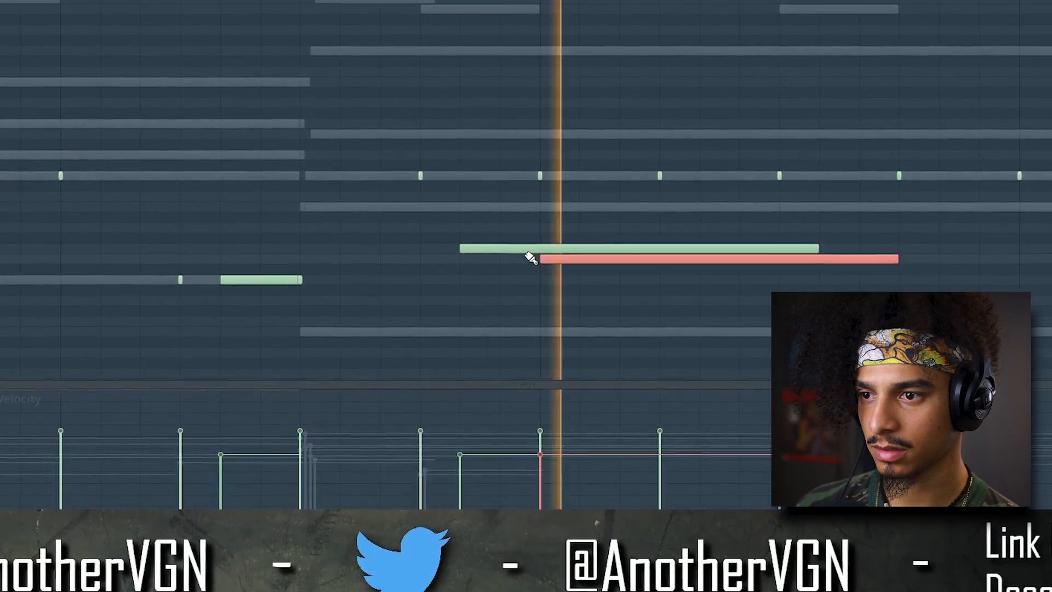
{"action": "right_click", "coordinate": [589, 260]}
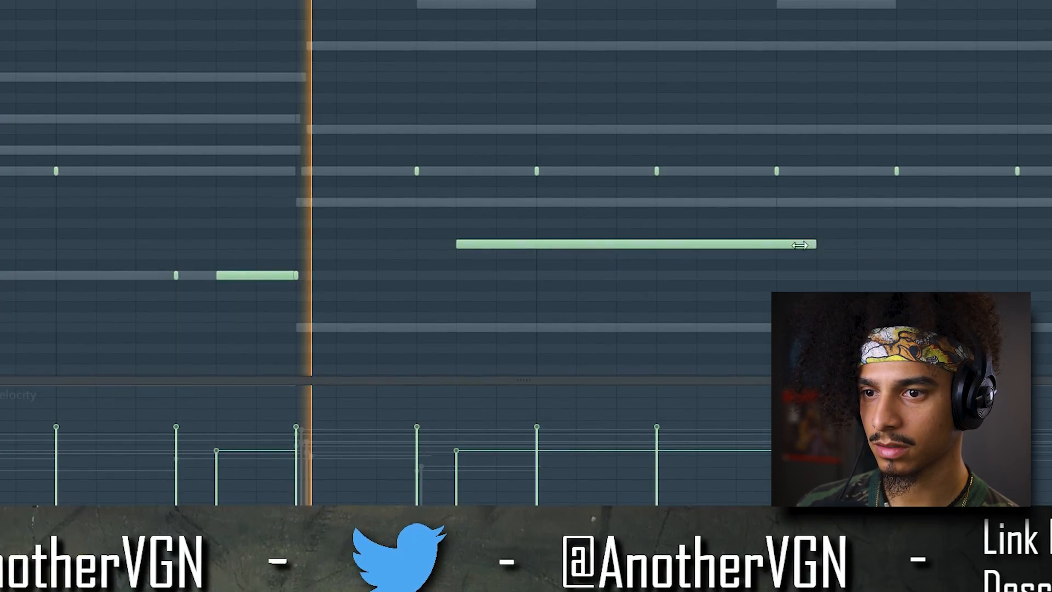
{"action": "left_click_drag", "start_coordinate": [799, 244], "coordinate": [528, 253]}
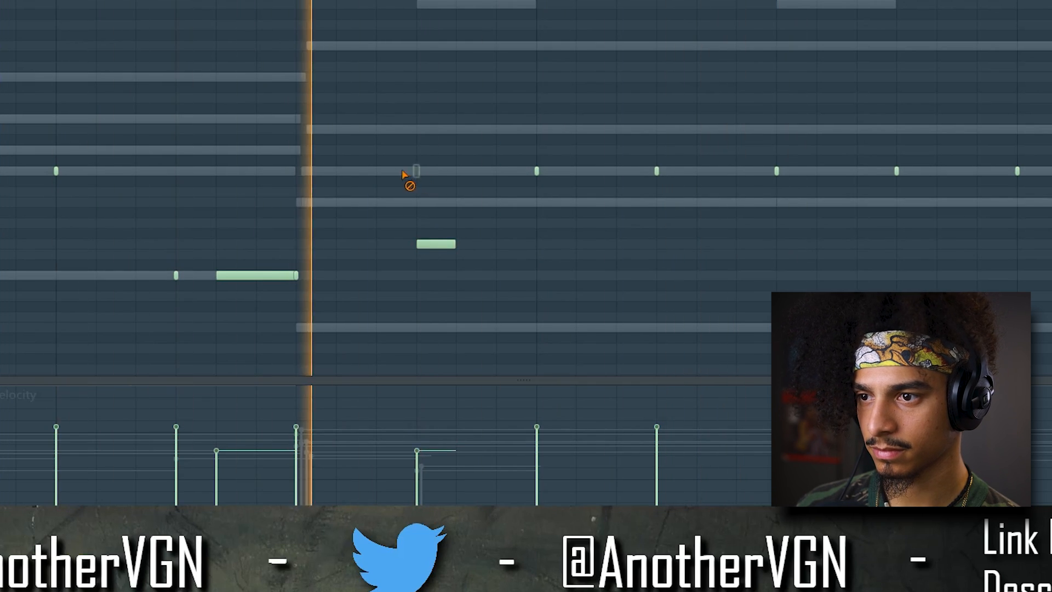
- Add a short C5 hi-hat hit in the gap on bar 2's twelfth step
{"action": "scroll", "coordinate": [406, 173], "scroll_direction": "down", "scroll_amount": 5}
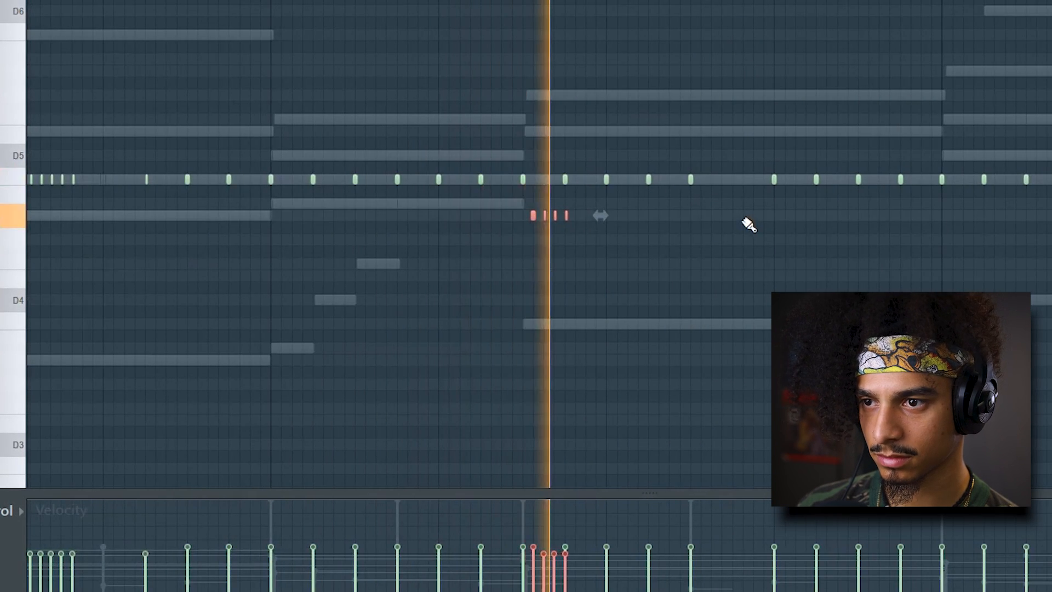
{"action": "left_click", "coordinate": [734, 179]}
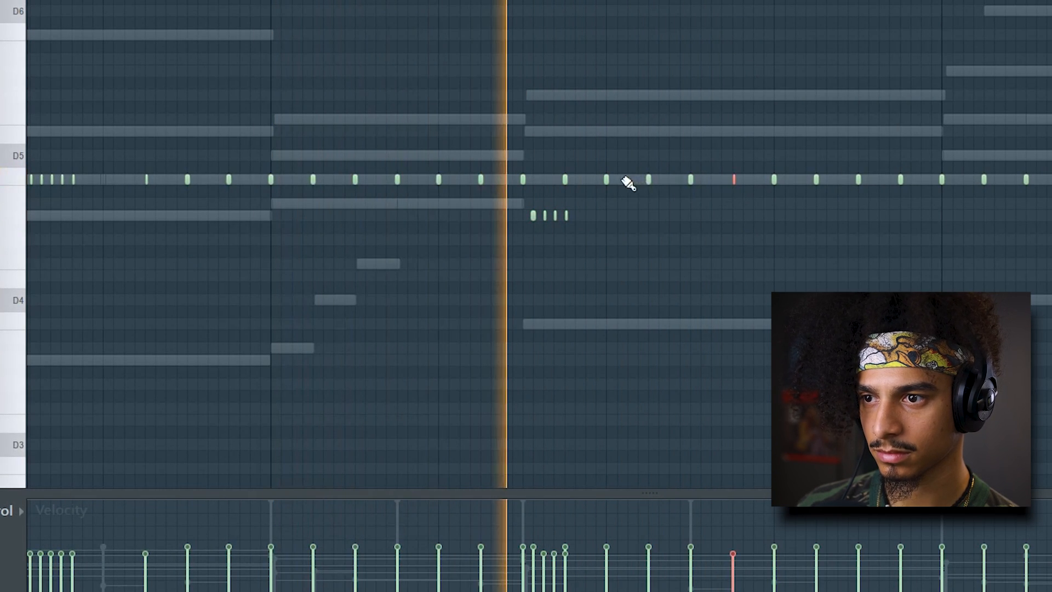
{"action": "scroll", "coordinate": [627, 197], "scroll_direction": "down", "scroll_amount": 3}
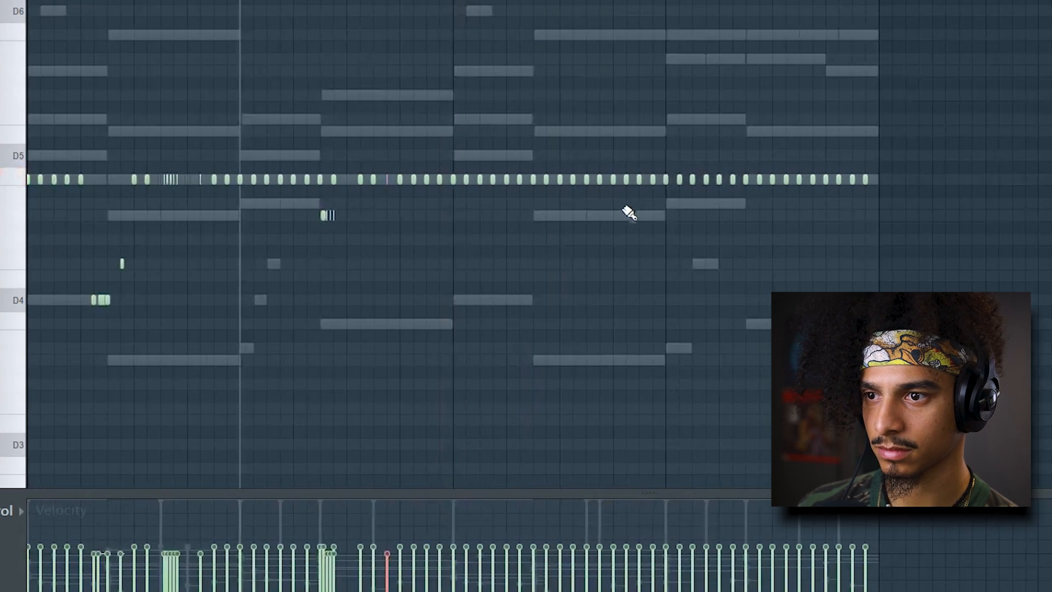
- Delete the hi-hat notes in bars 3 and 4, and duplicate the edited hi-hats of bars 1 and 2 into their place
{"action": "scroll", "coordinate": [629, 213], "scroll_direction": "down", "scroll_amount": 2}
{"action": "left_click_drag", "start_coordinate": [799, 292], "coordinate": [344, 9]}
{"action": "key", "text": "Delete"}
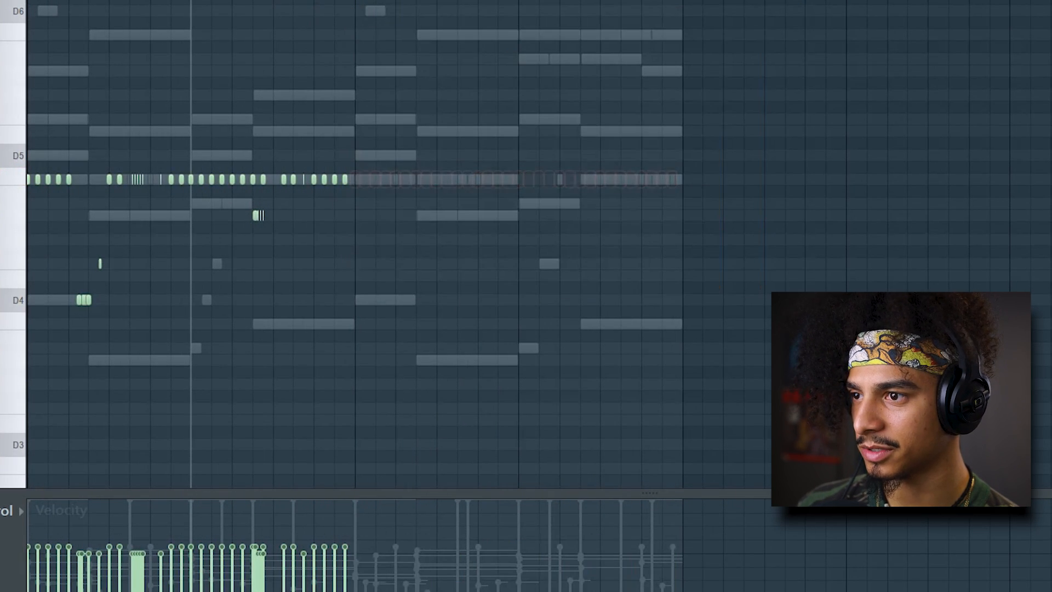
{"action": "left_click", "coordinate": [7, 240]}
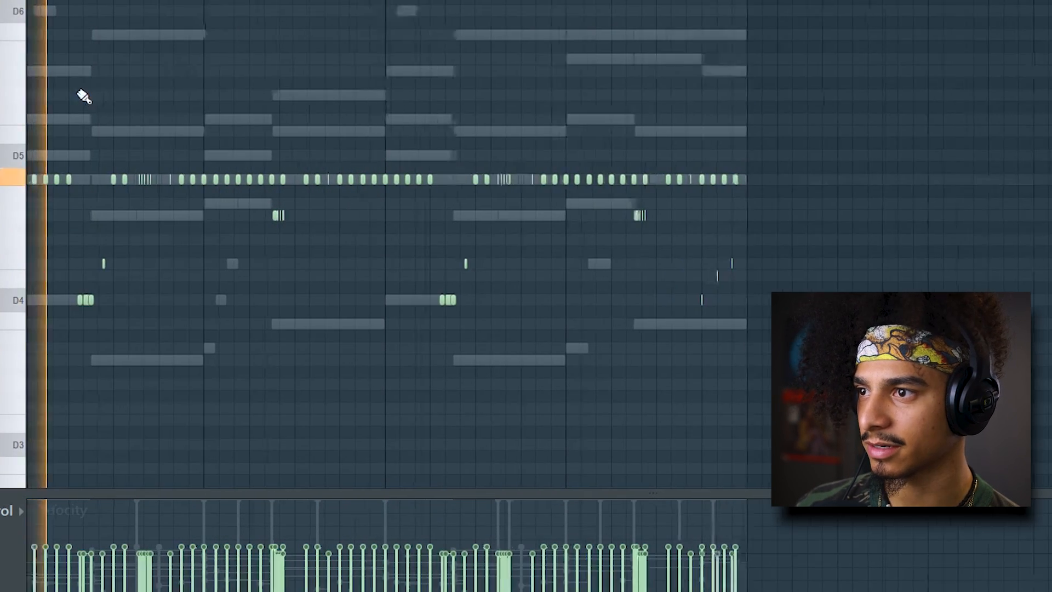
{"action": "scroll", "coordinate": [88, 55], "scroll_direction": "up", "scroll_amount": 3}
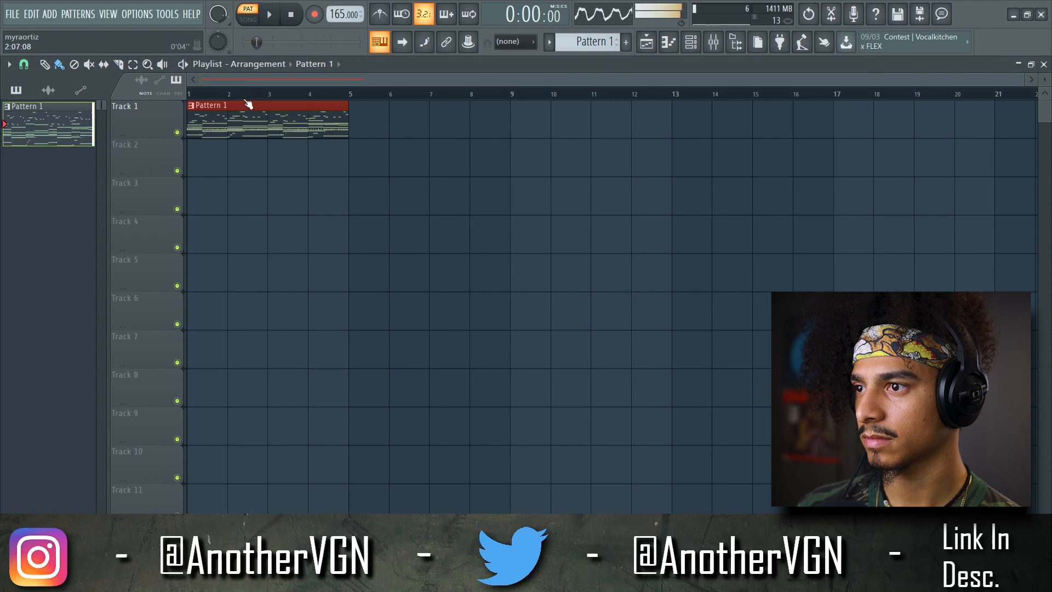
{"action": "scroll", "coordinate": [275, 169], "scroll_direction": "up", "scroll_amount": 2}
{"action": "scroll", "coordinate": [278, 172], "scroll_direction": "down", "scroll_amount": 1}
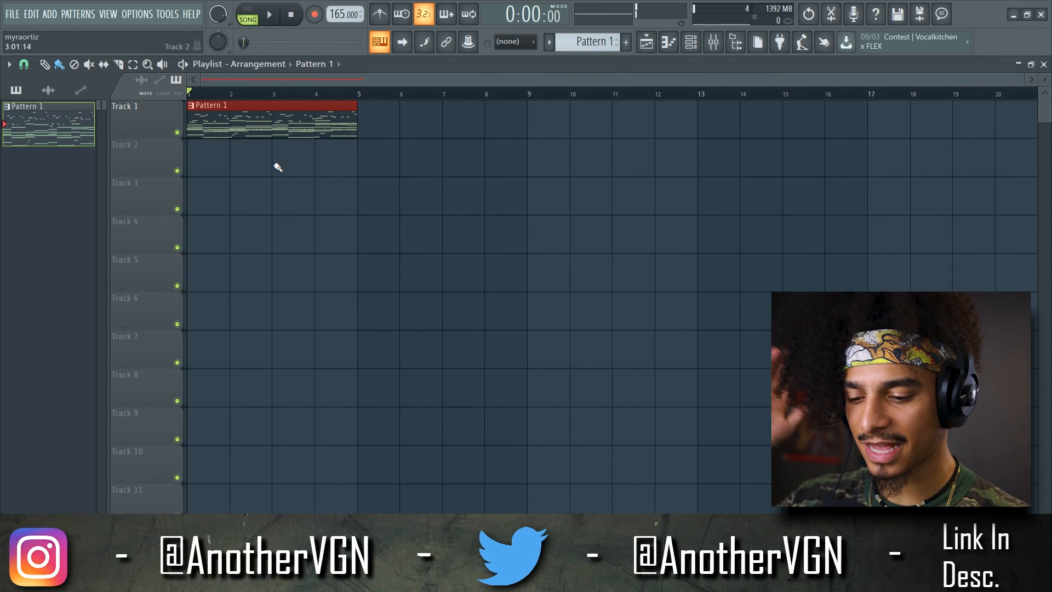